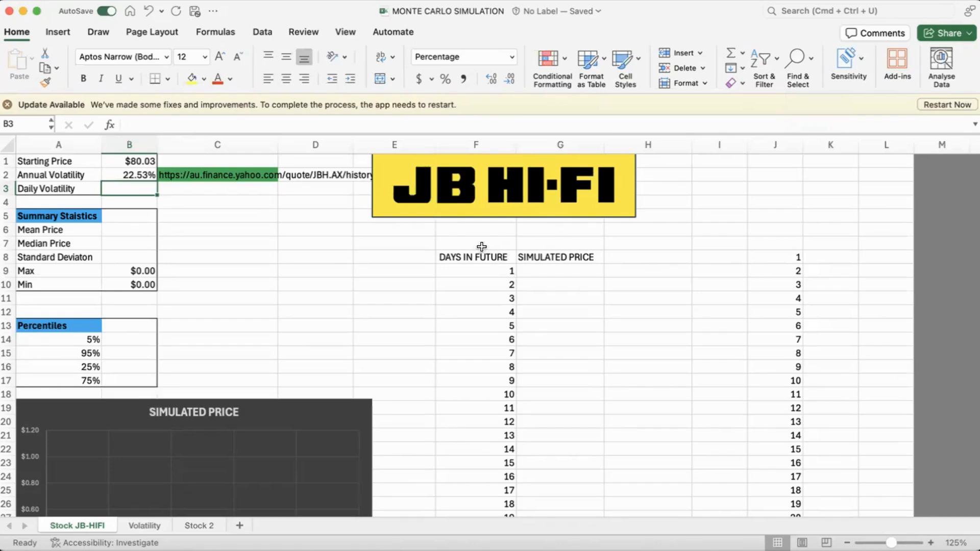
Step: Review the log returns and annualized volatility on the Volatility sheet and the annual volatility formula on the Stock JB-HIFI sheet
click(145, 526)
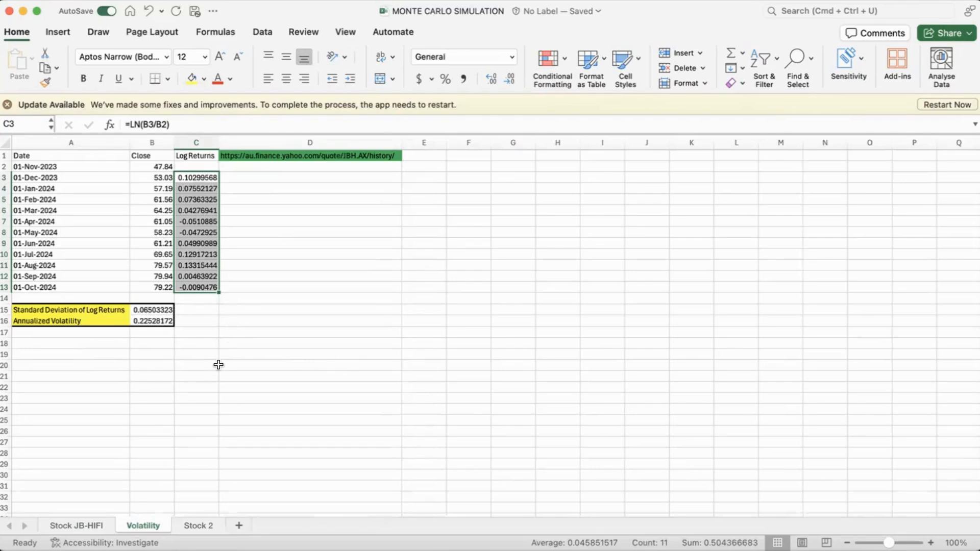
click(78, 526)
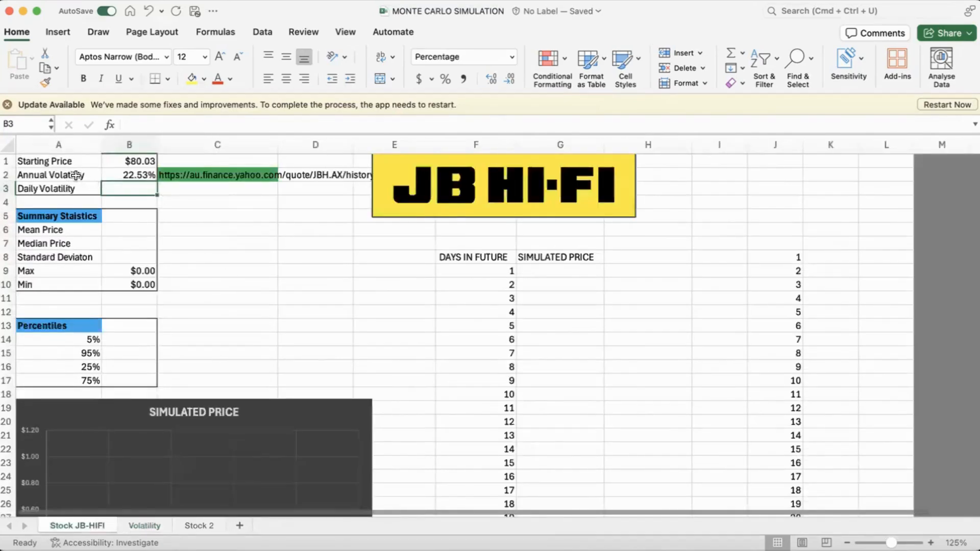
click(126, 179)
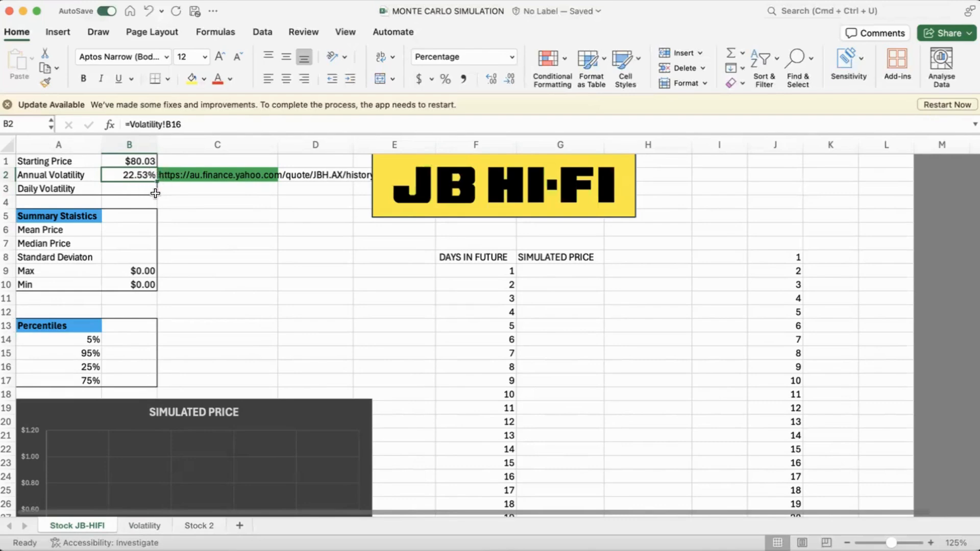
Step: Calculate the daily volatility in B3 with the formula =B2/SQRT(252)
click(146, 192)
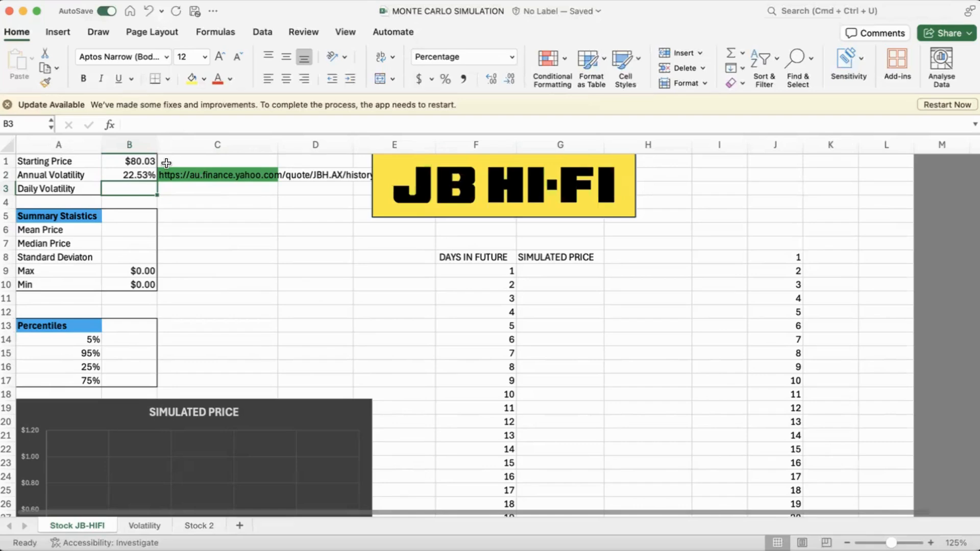
text(=)
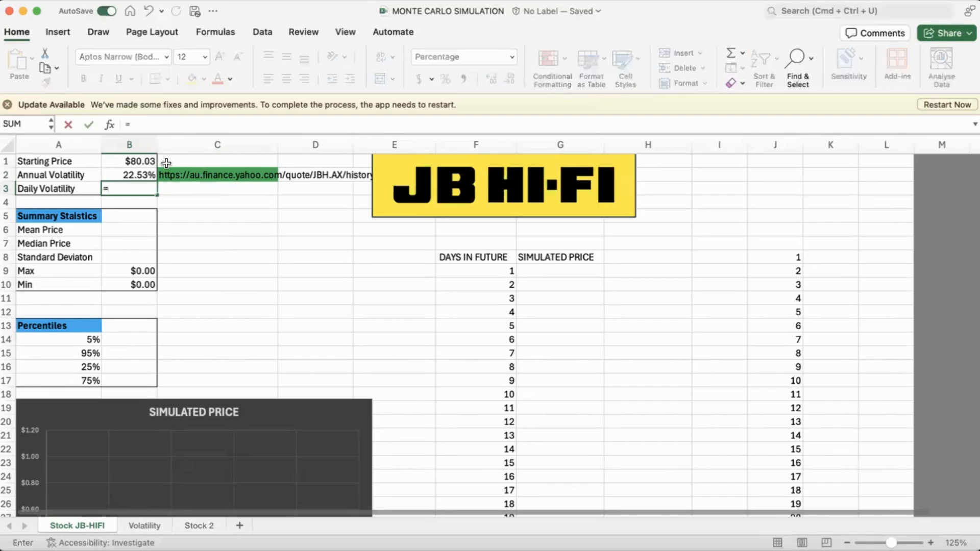
click(136, 173)
text(/)
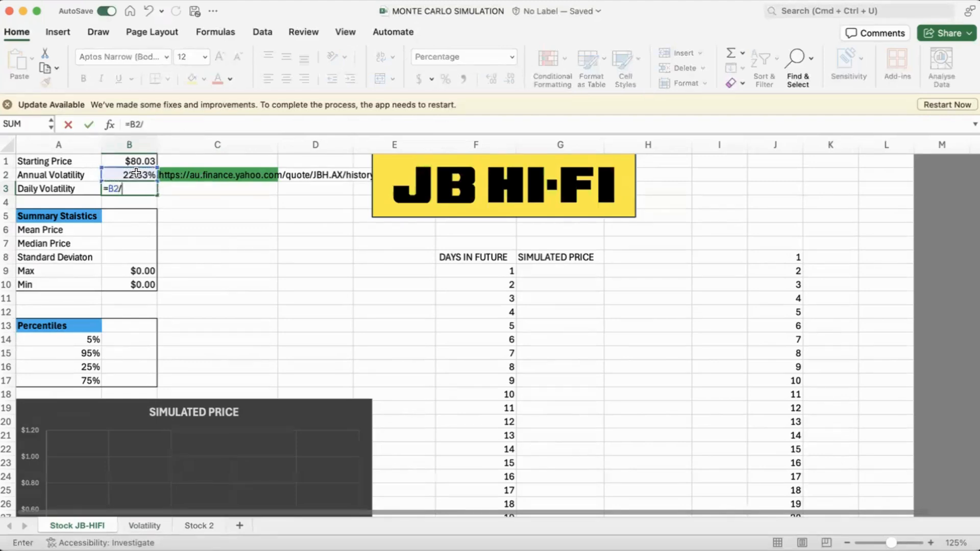
text(SQRT()
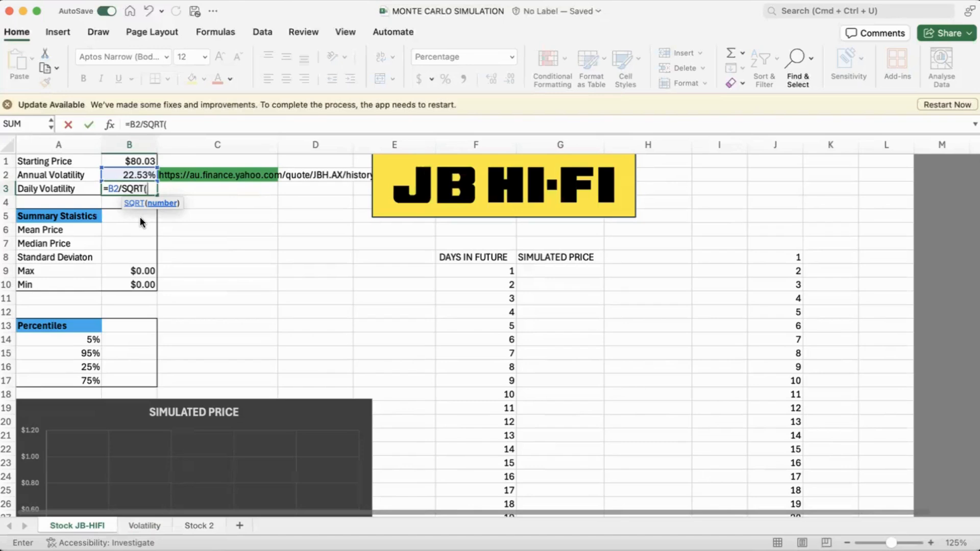
text(252))
key(Return)
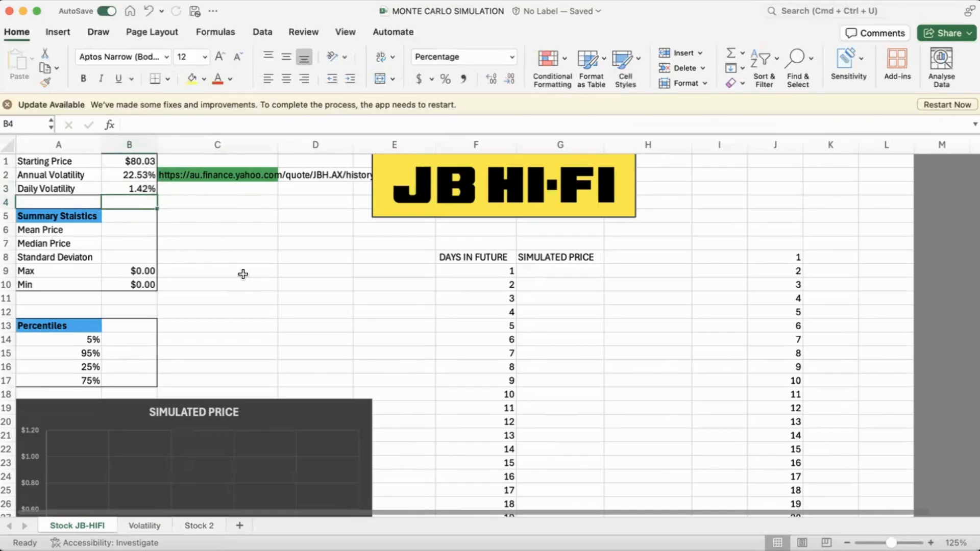
Step: Enter the day 1 simulated price formula =B1*(1+NORM.INV(RAND(),0,B3)) in G9
click(548, 274)
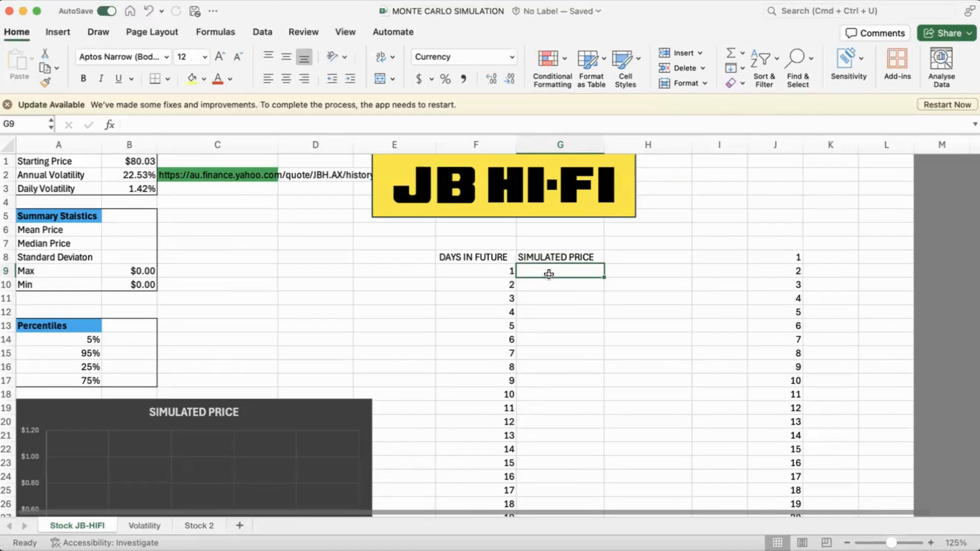
scroll(540, 378, down, 2)
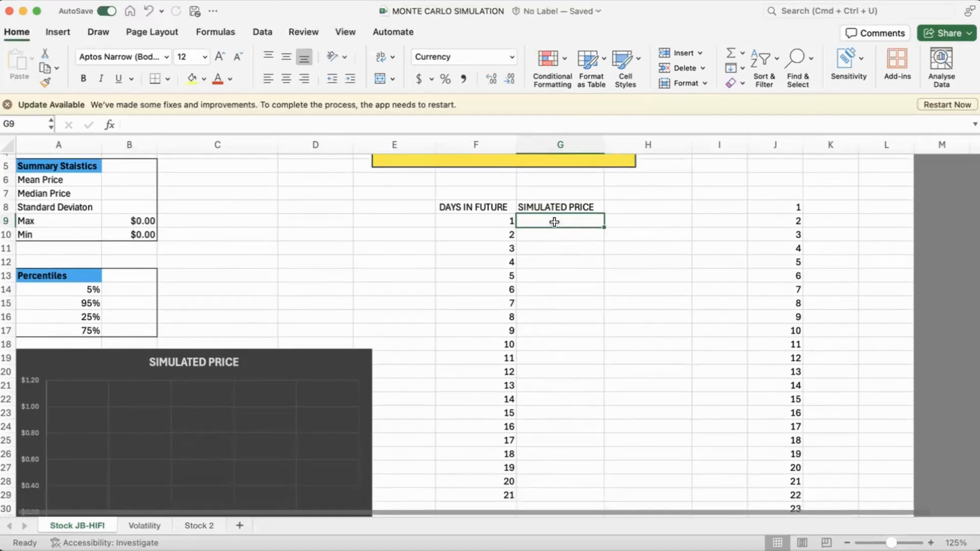
scroll(560, 229, up, 4)
scroll(575, 247, down, 1)
text(=)
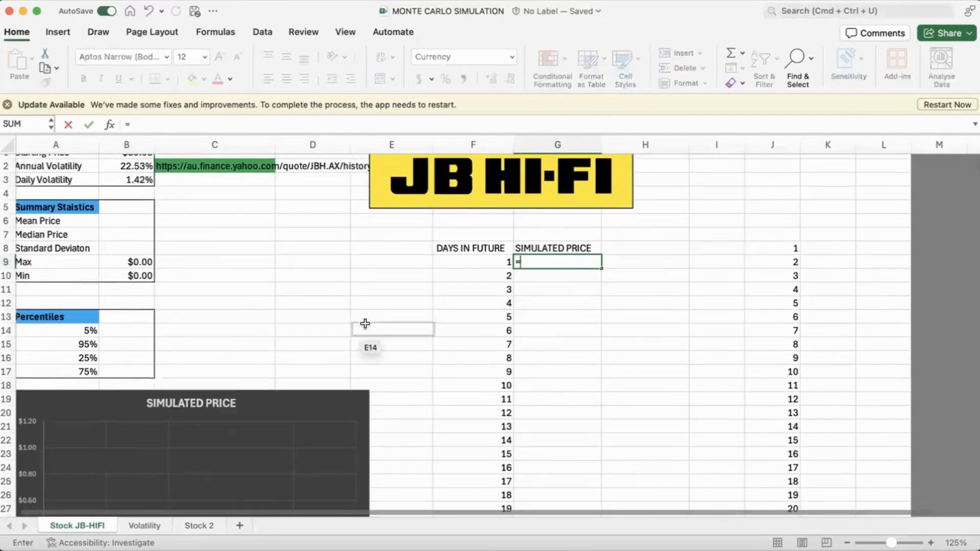
scroll(362, 323, up, 1)
click(146, 161)
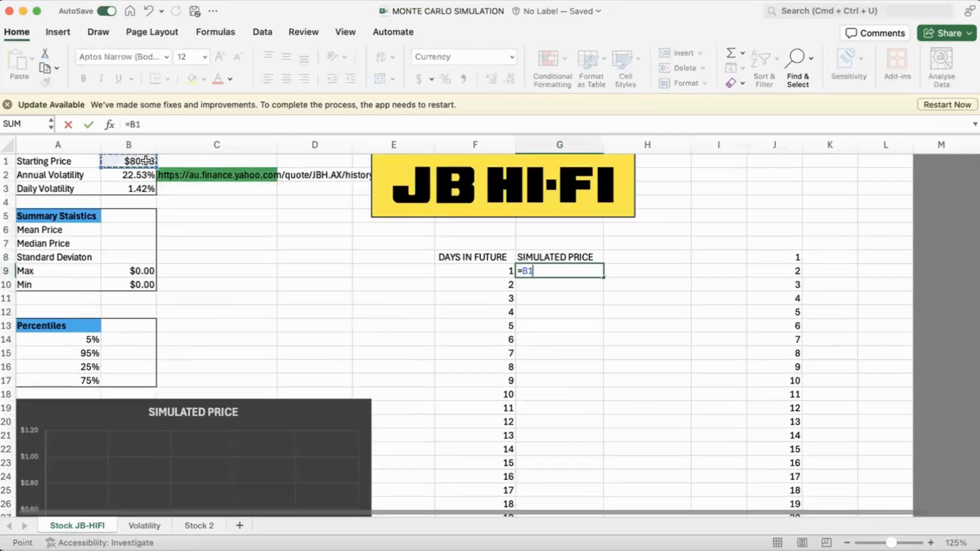
text(*)
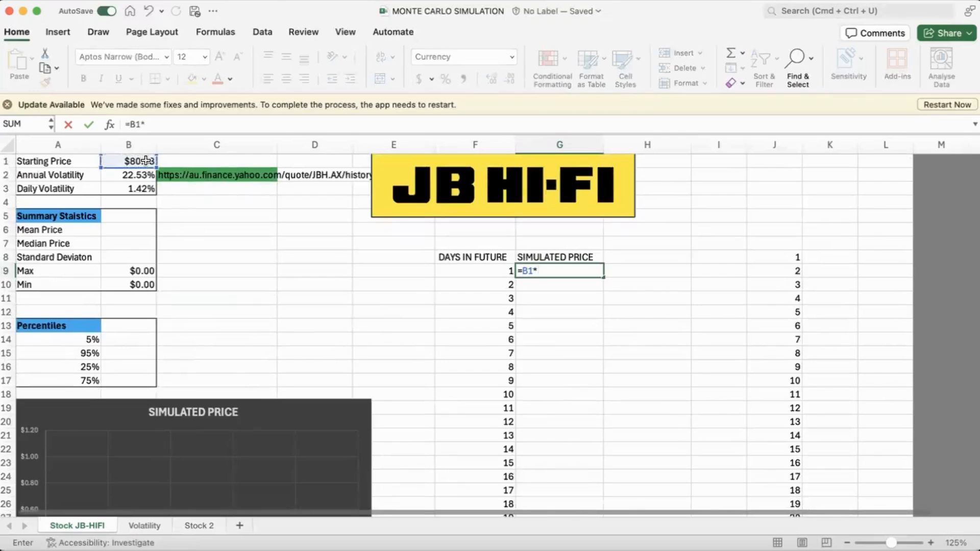
text((1+NOR)
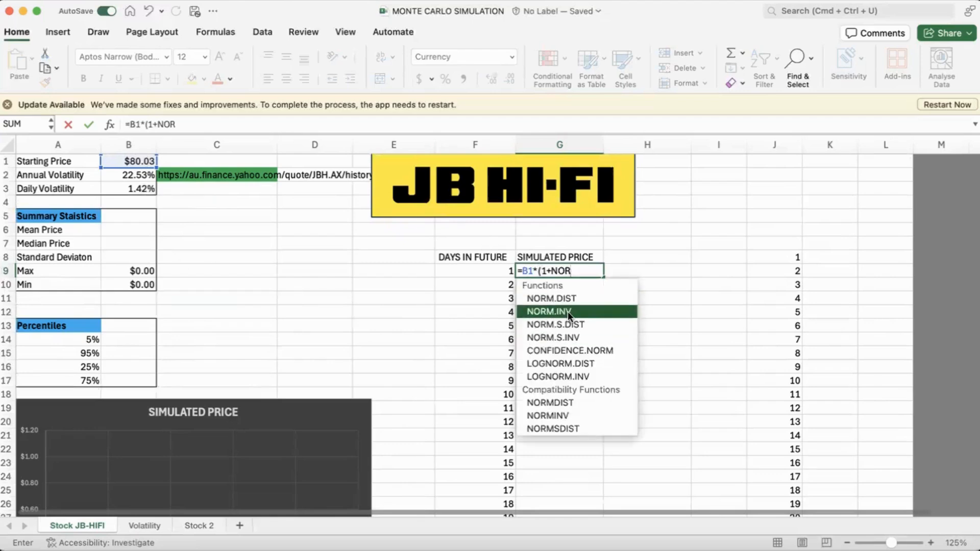
double_click(568, 311)
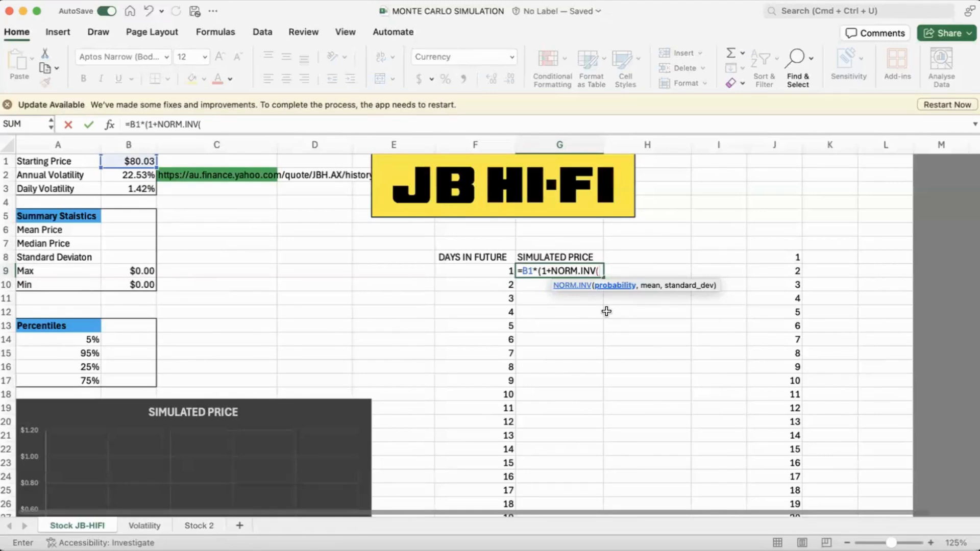
text(RAND()
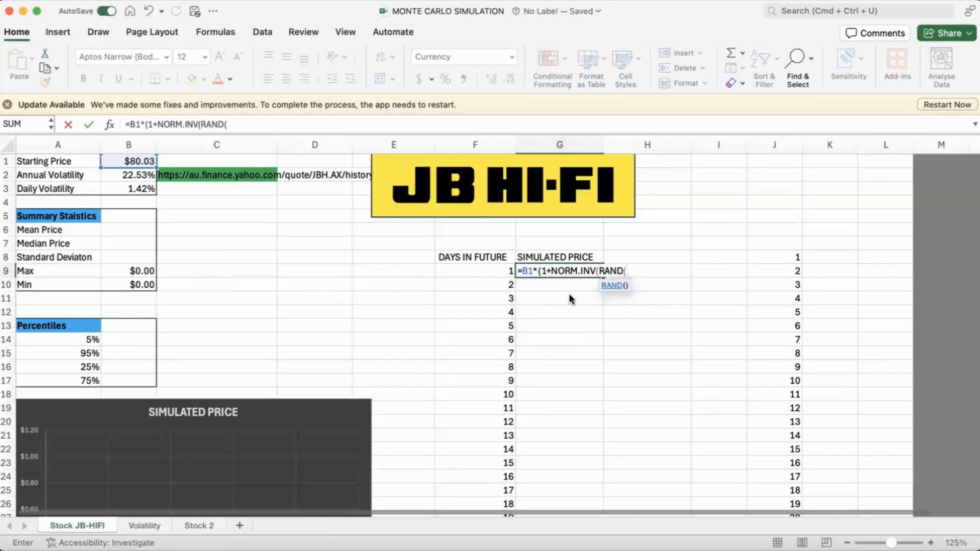
text(),)
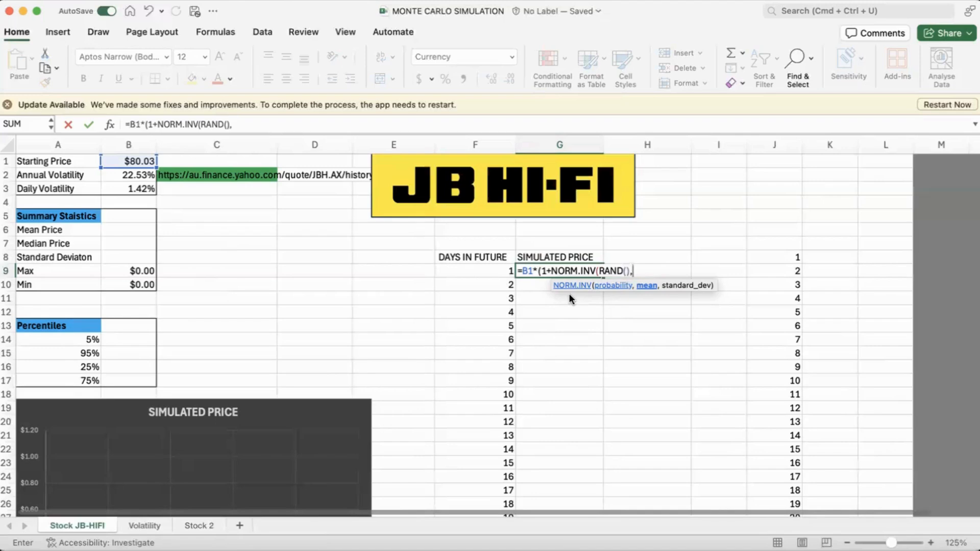
text(0,)
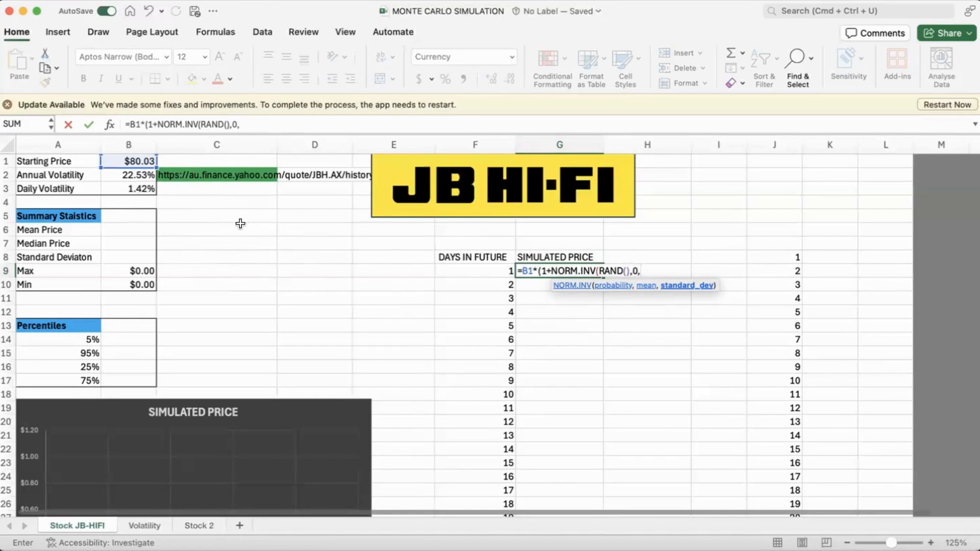
click(131, 188)
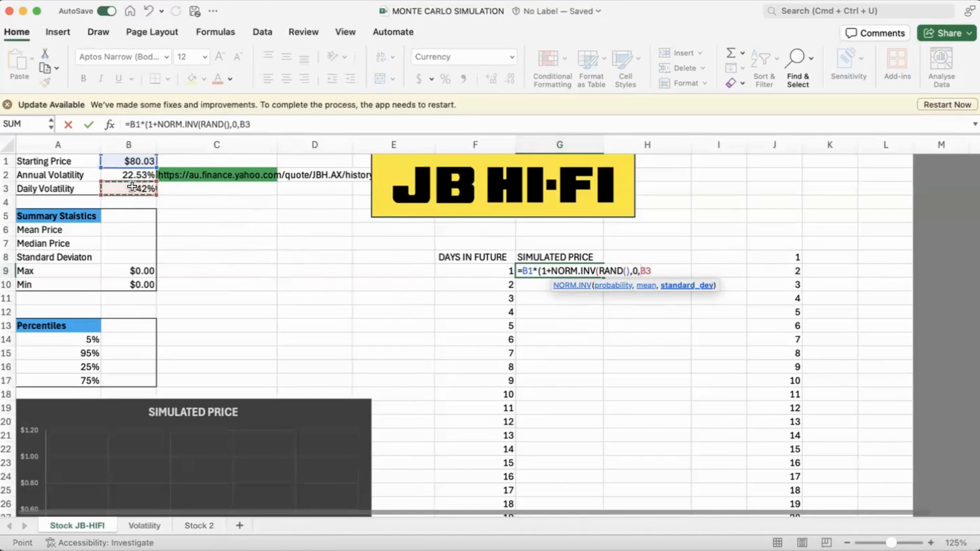
text()))
key(Return)
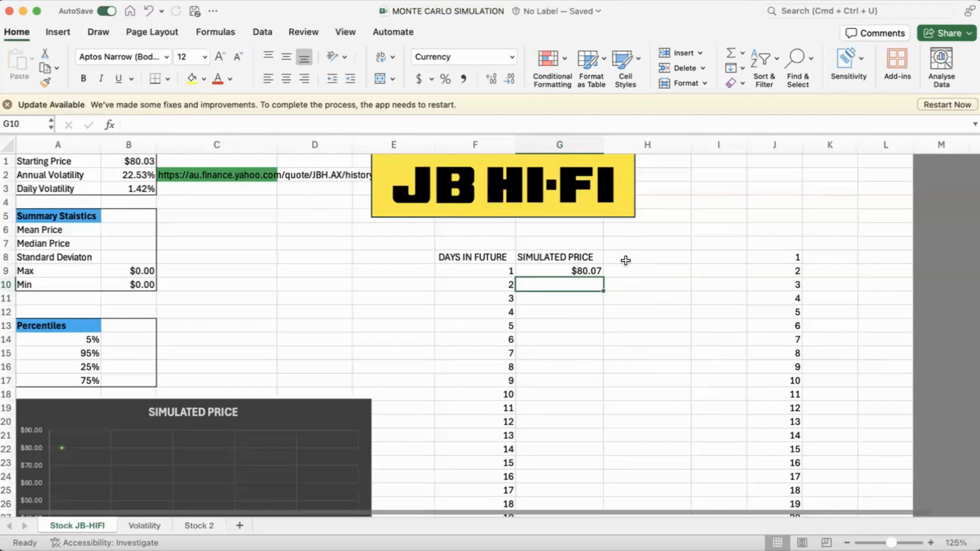
Step: Recalculate the sheet several times to check how the random day 1 simulated price varies
key(F9)
key(F9)
key(F9)
key(F9)
key(F9)
key(F9)
Step: Make the daily volatility reference in the G9 formula absolute as $B$3
click(582, 271)
double_click(593, 273)
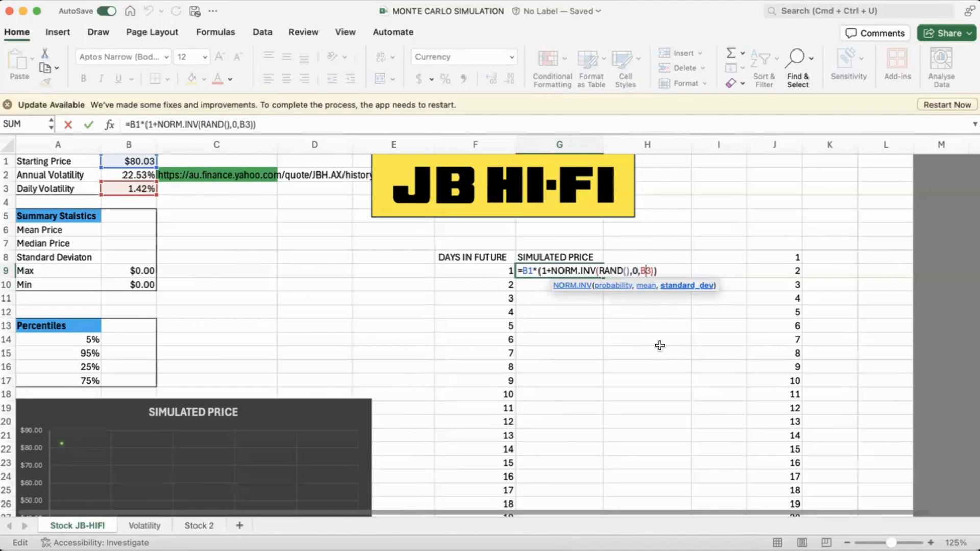
key(F4)
key(Return)
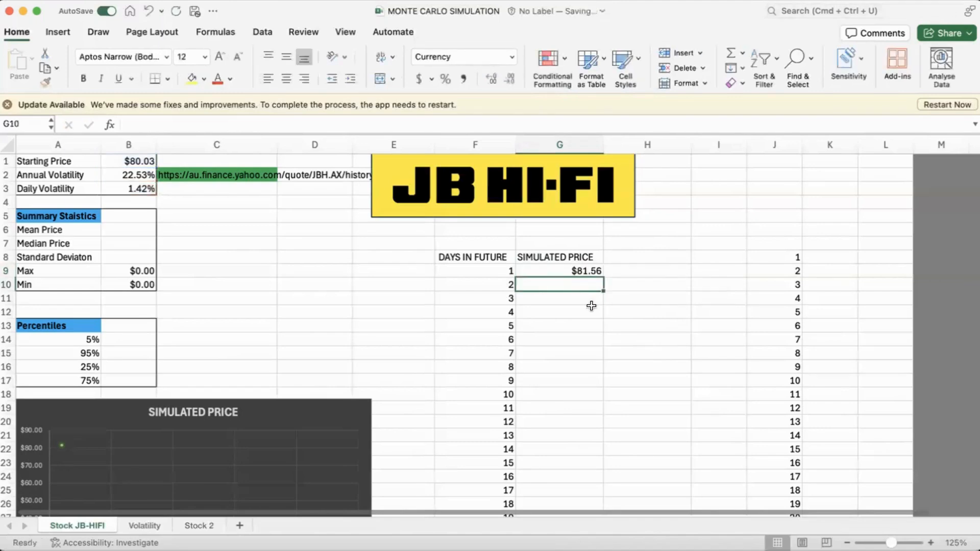
Step: Copy the G9 formula down to G10 and make its base price the previous day's price in G9
click(577, 272)
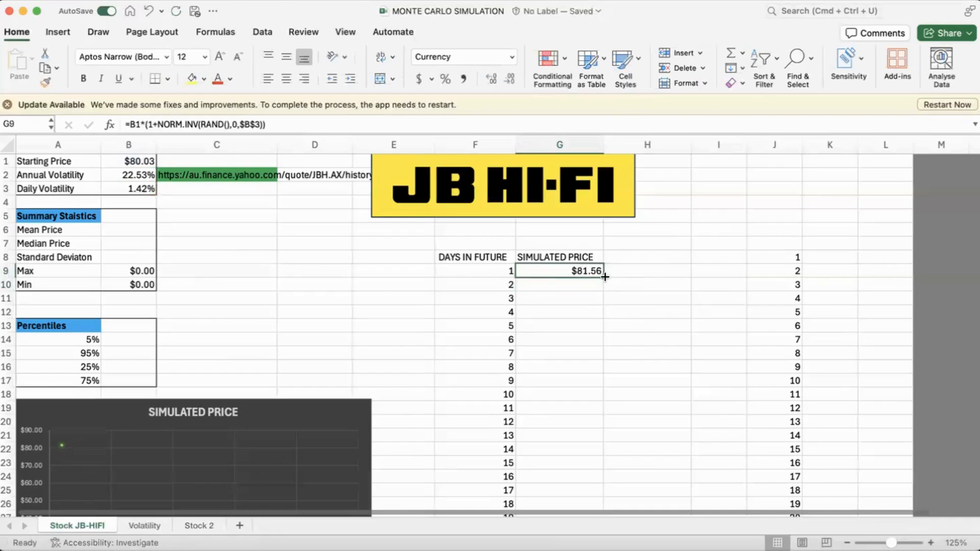
drag(603, 277, 606, 295)
double_click(584, 287)
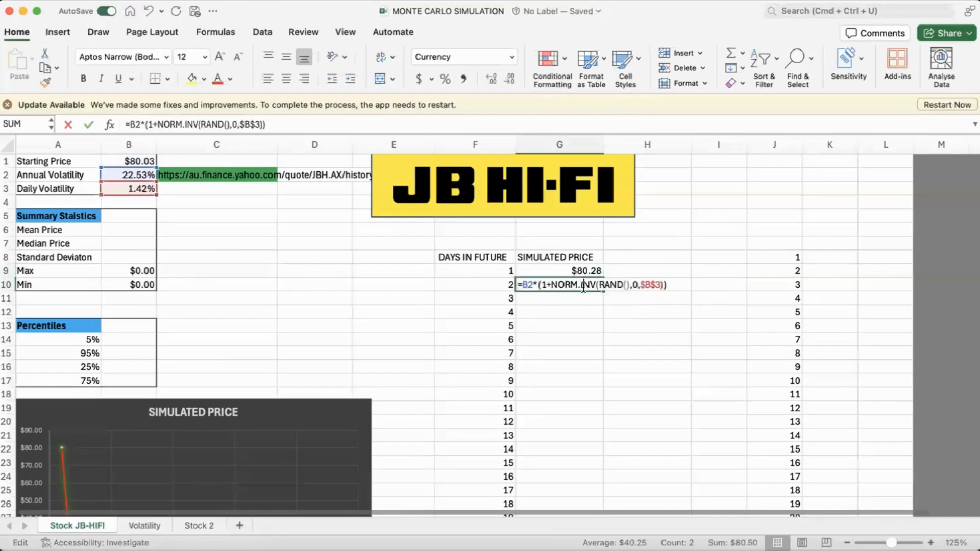
click(534, 285)
key(BackSpace)
key(BackSpace)
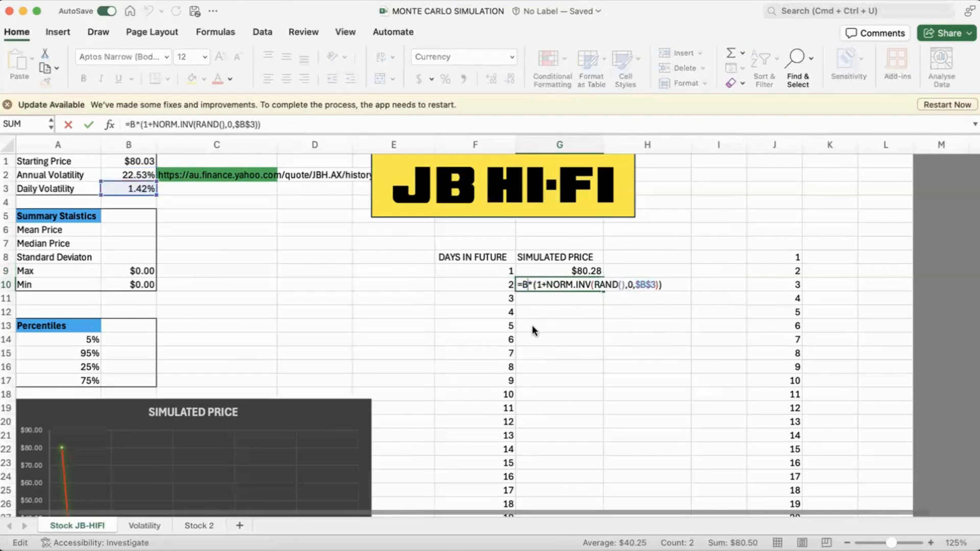
click(582, 269)
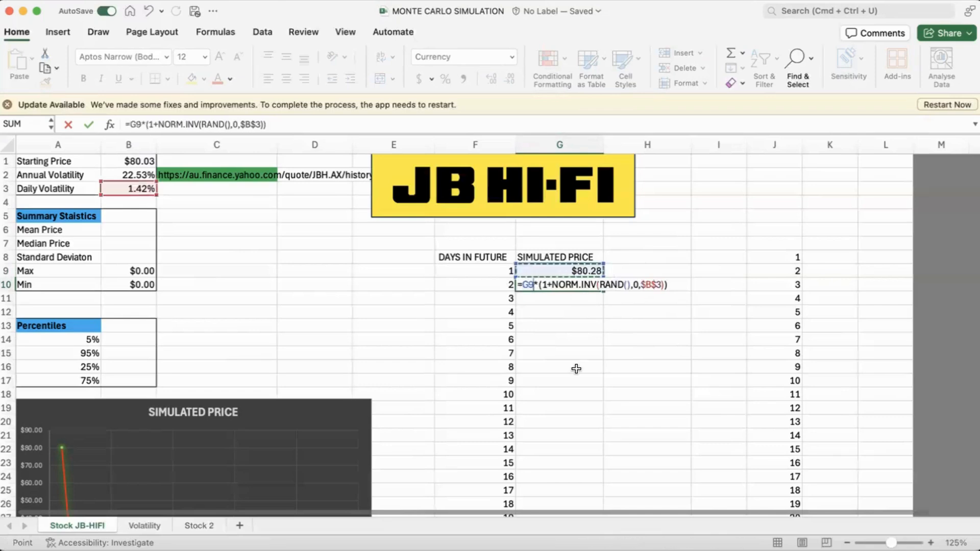
key(Return)
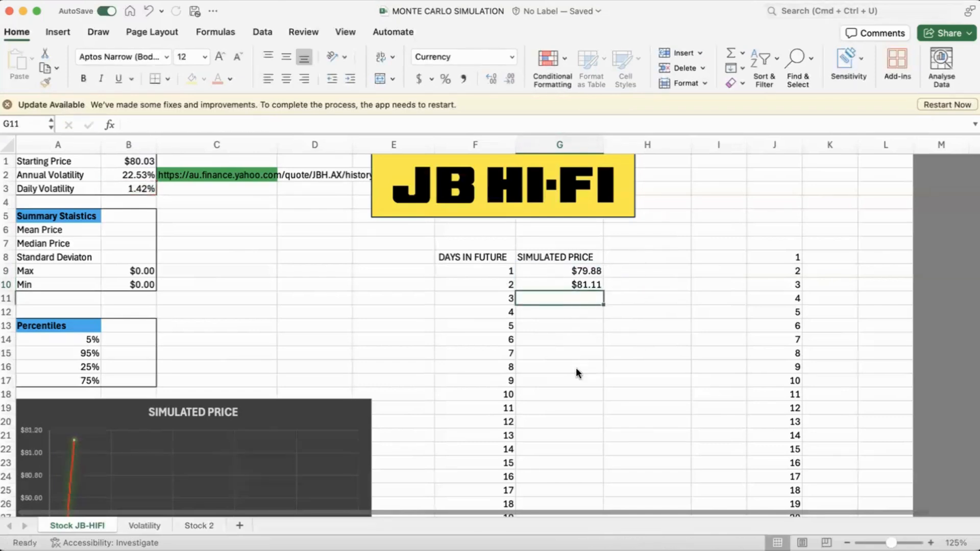
Step: Fill the G10 formula down the Simulated Price column to day 21 in G29
click(586, 283)
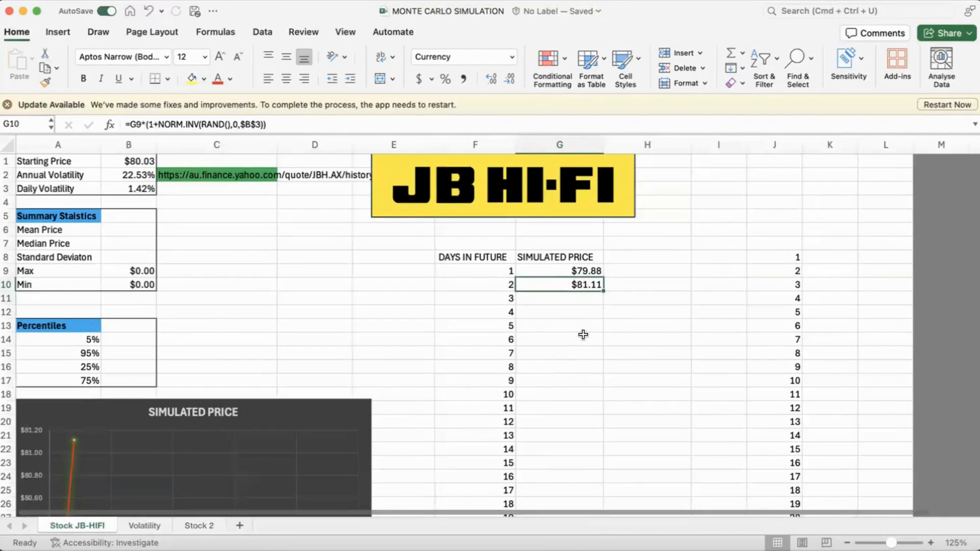
scroll(582, 332, down, 1)
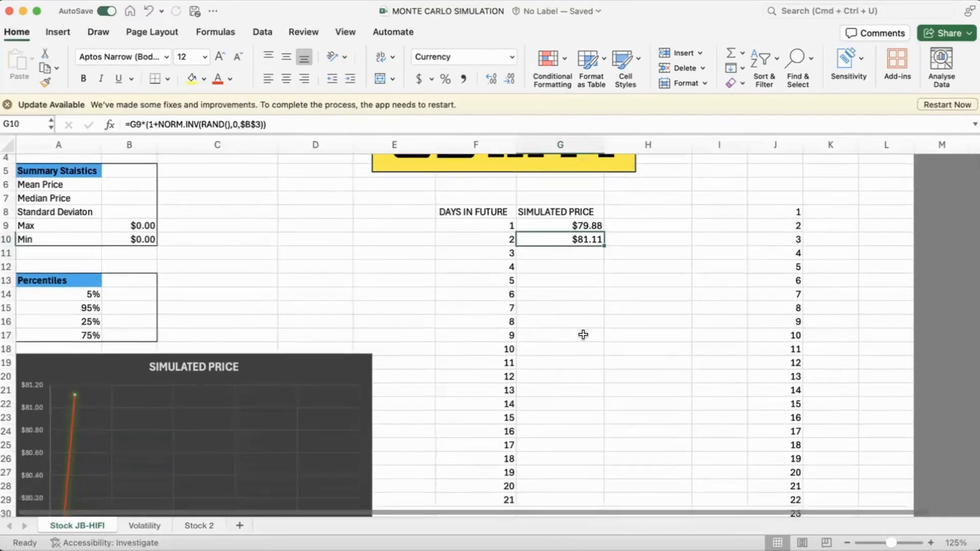
double_click(605, 246)
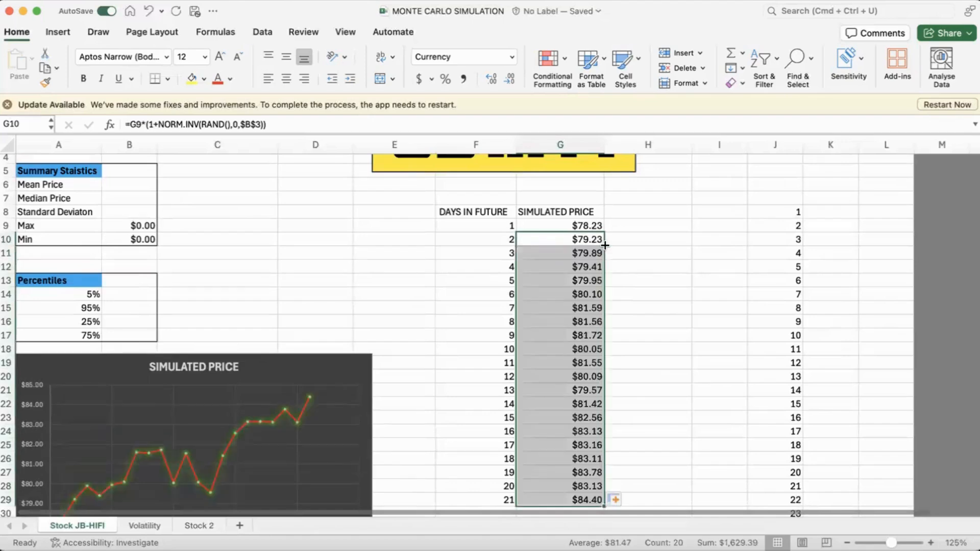
Step: Examine the 21 days of simulated prices alongside the Simulated Price chart
scroll(628, 293, down, 1)
scroll(629, 294, down, 1)
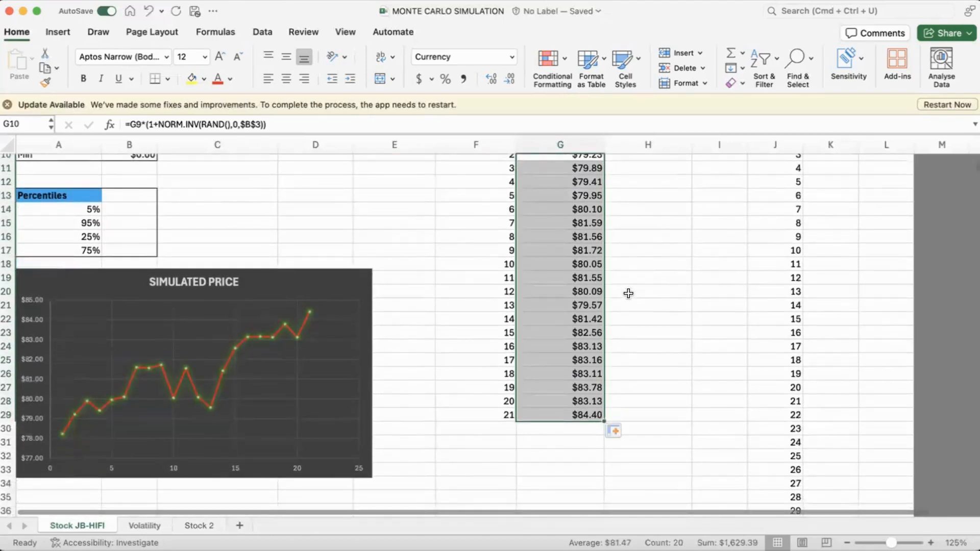
scroll(551, 334, down, 1)
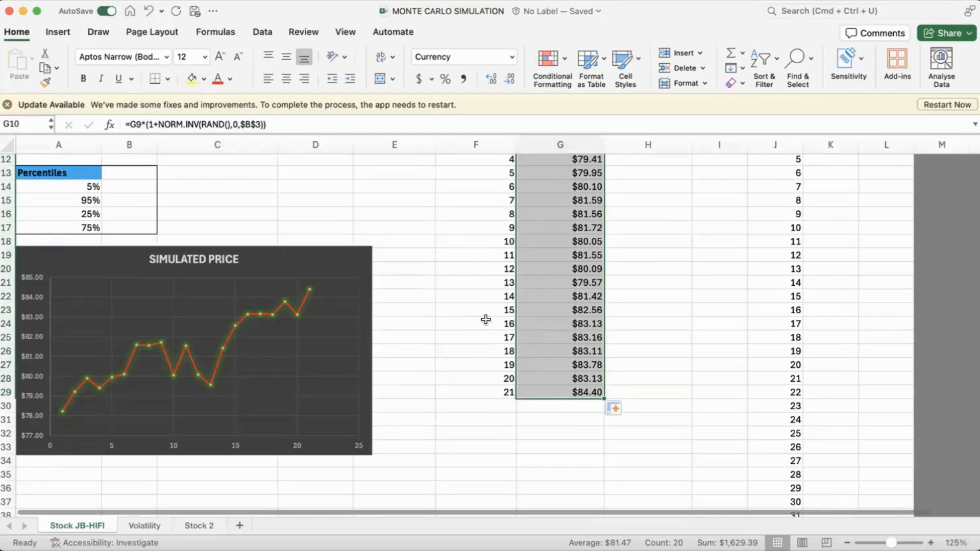
scroll(488, 265, up, 3)
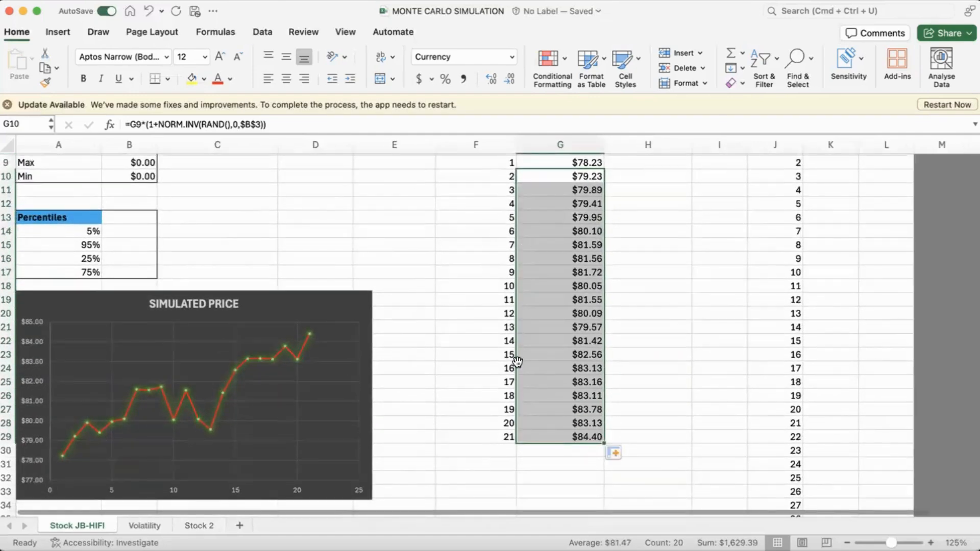
scroll(517, 362, down, 3)
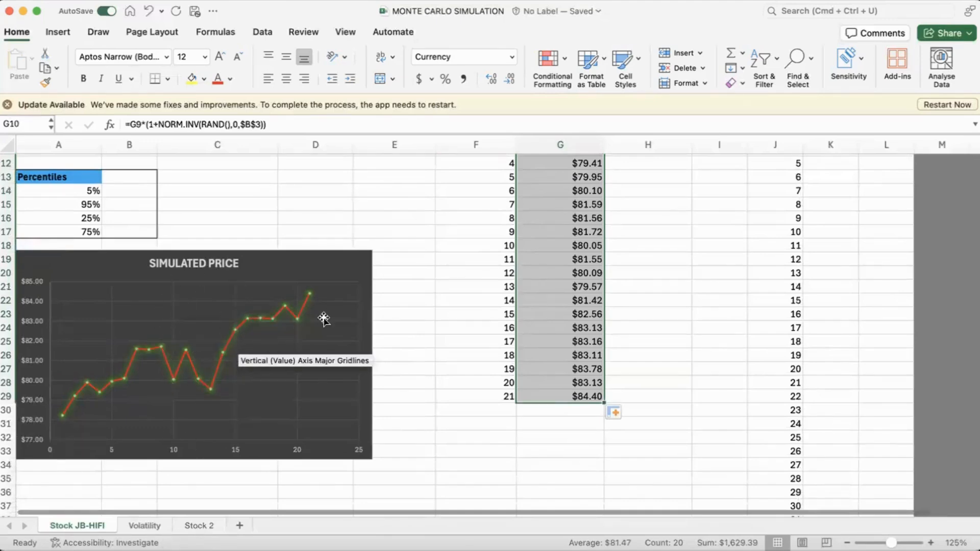
scroll(323, 318, up, 2)
scroll(324, 318, down, 1)
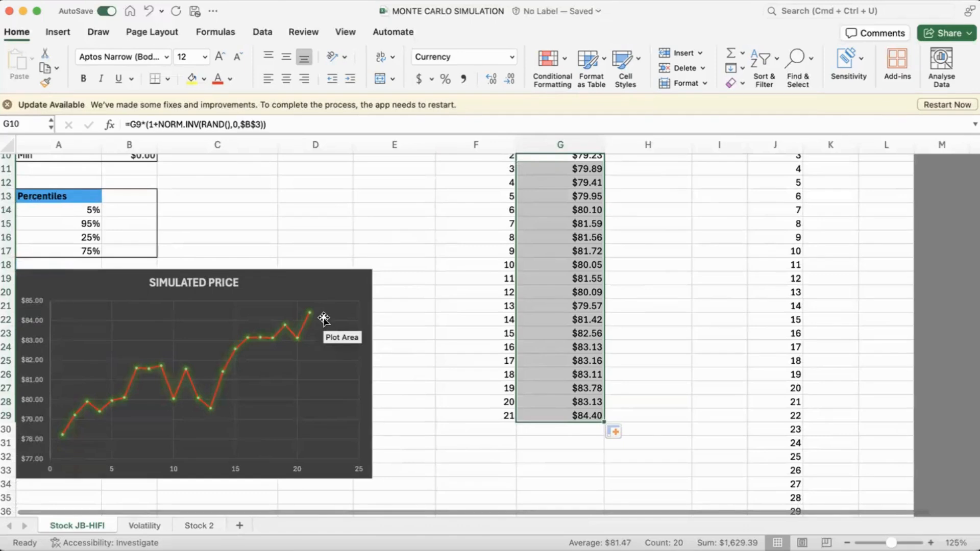
Step: Recalculate the sheet repeatedly to compare different random 21-day price paths in the Simulated Price chart
key(F9)
key(F9)
key(F9)
key(F9)
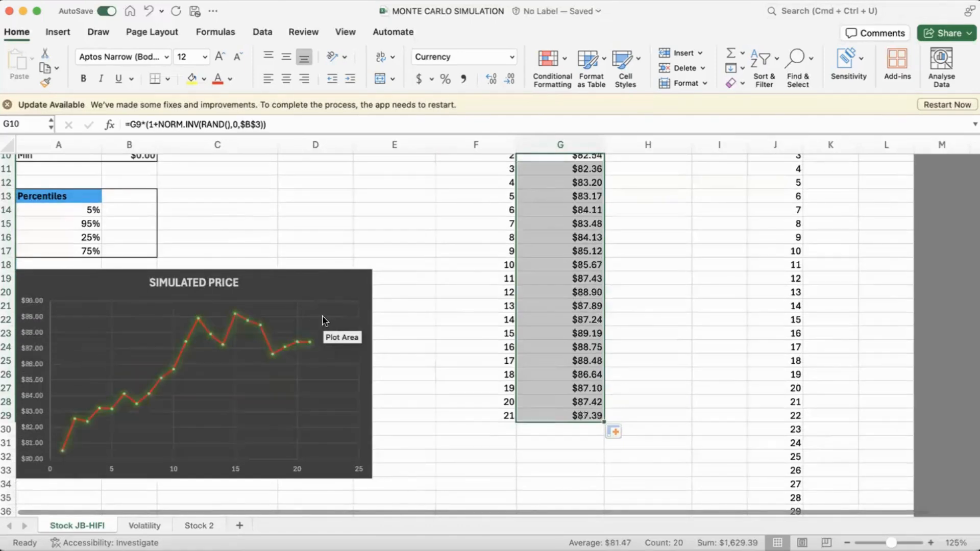
key(F9)
key(F9)
key(F9)
key(F9)
key(F9)
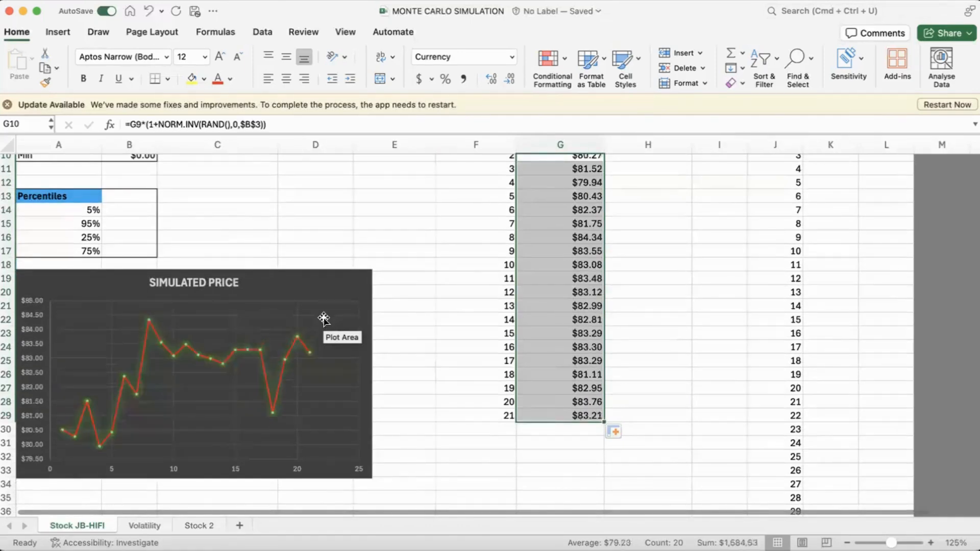
key(F9)
key(F9)
key(F9)
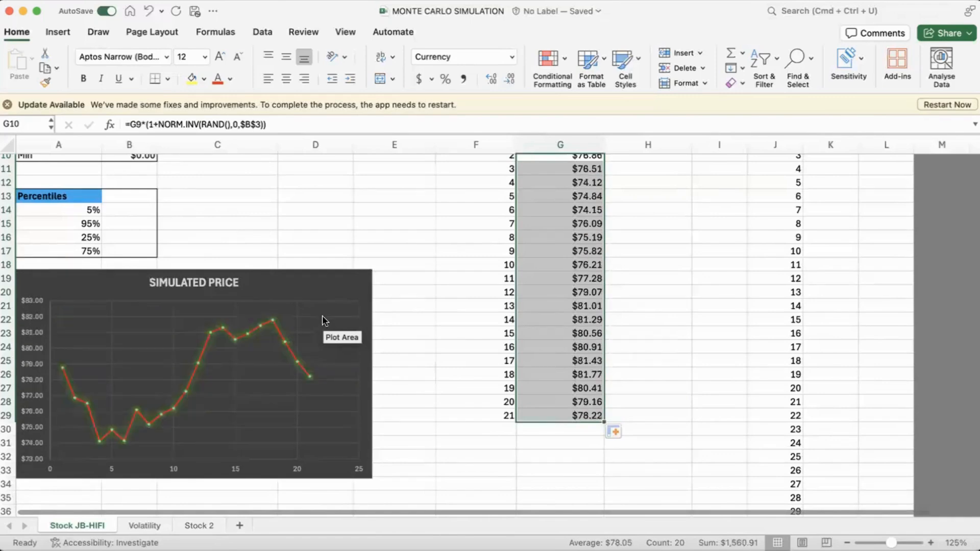
key(F9)
key(F9)
key(F9)
key(F9)
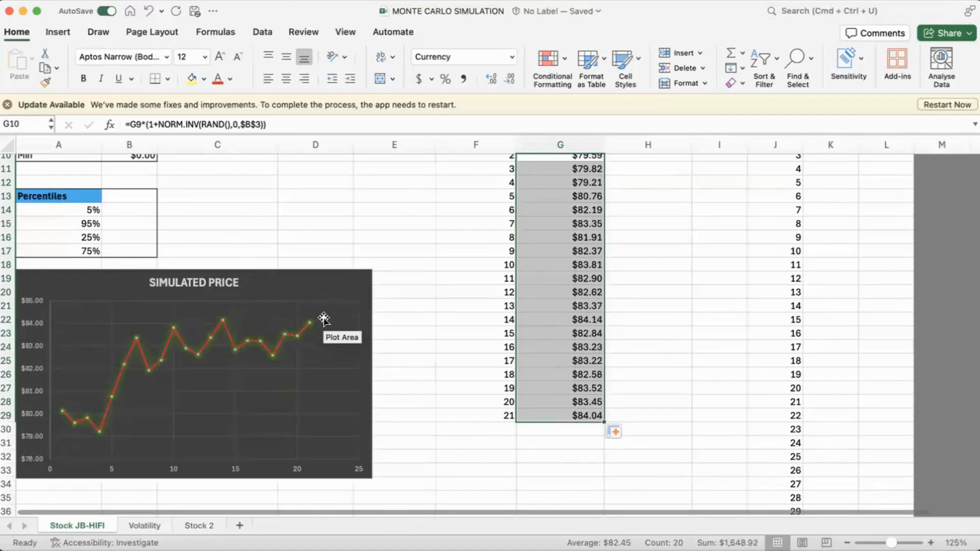
Step: Link K7, above the first row of the numbered trials, to the day 21 simulated price with =G29
scroll(534, 265, up, 3)
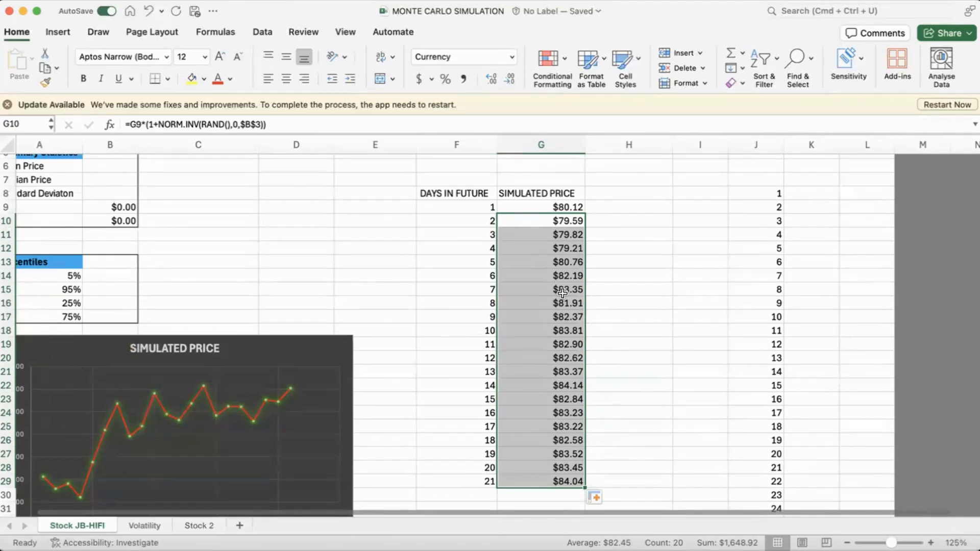
scroll(591, 271, down, 3)
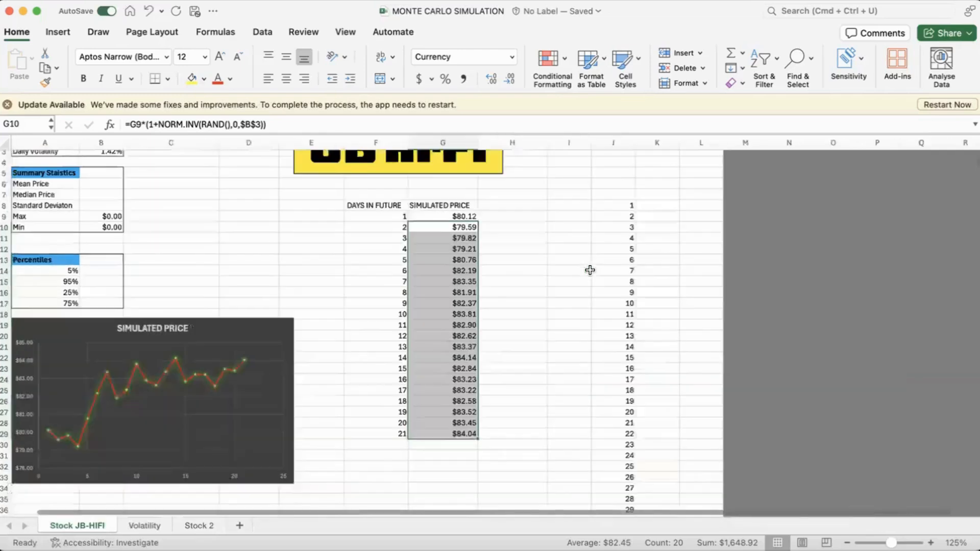
scroll(521, 269, down, 3)
click(621, 203)
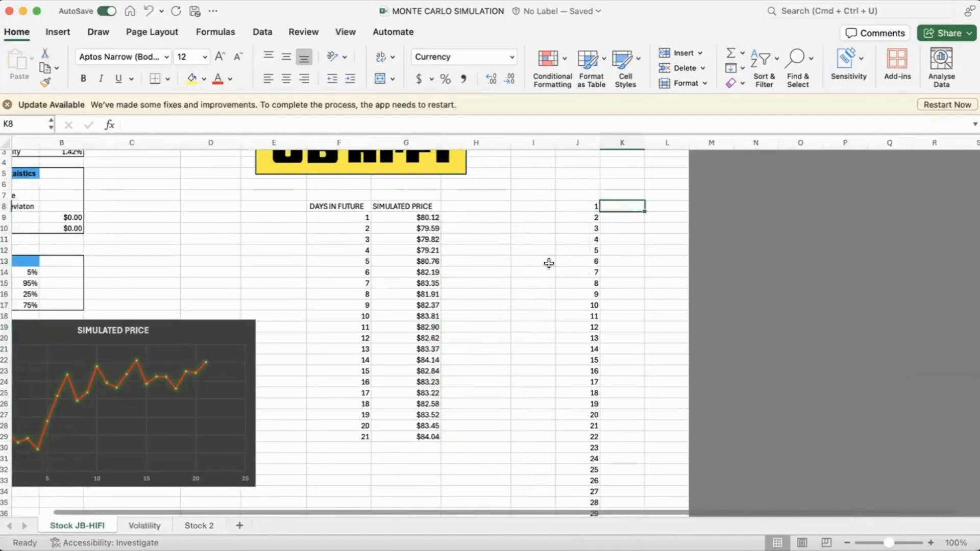
scroll(230, 283, left, 3)
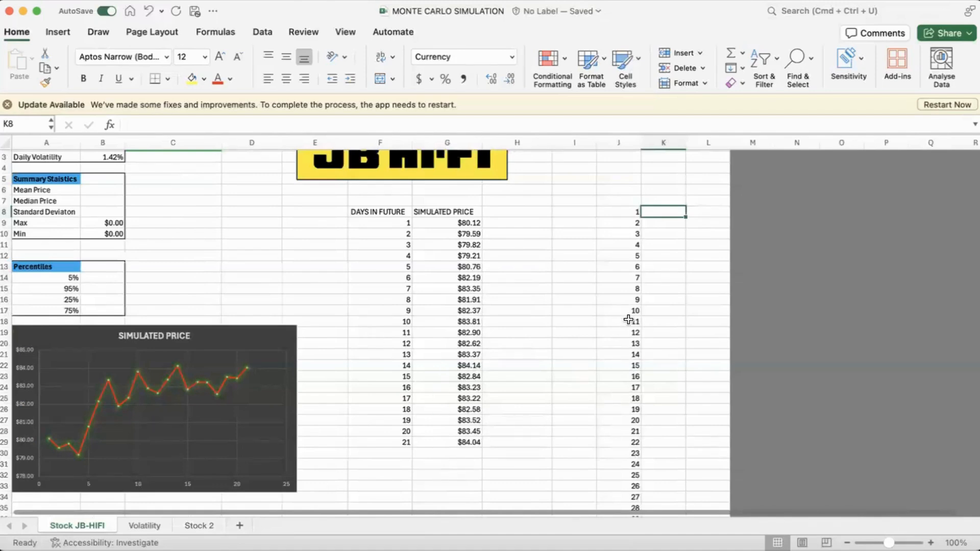
click(668, 203)
text(=)
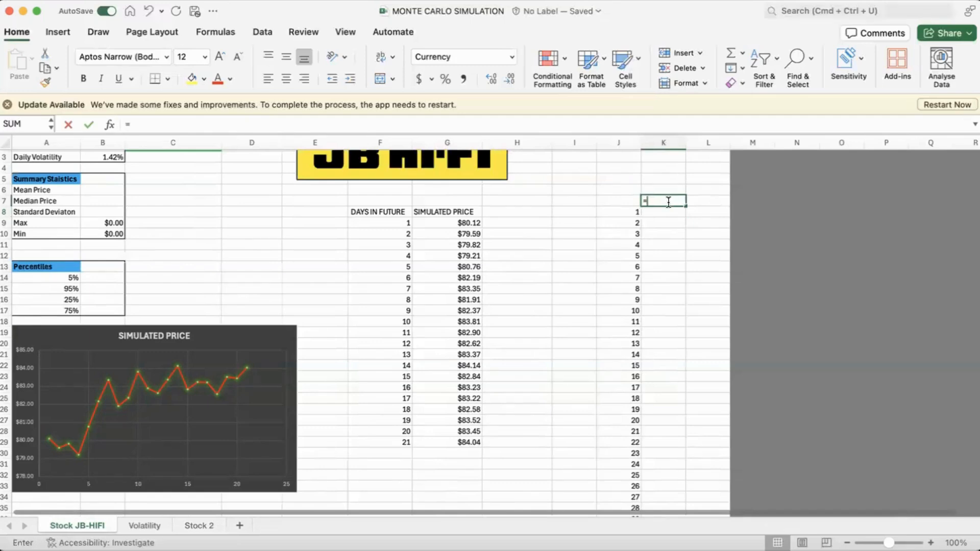
click(462, 442)
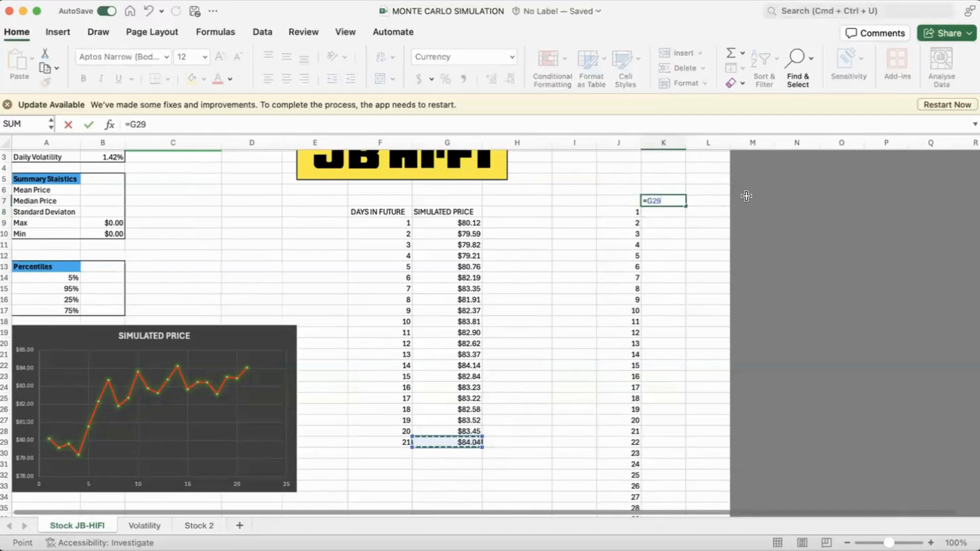
key(Return)
Step: Create a what-if data table over J7:K1007 using the empty cell L6 as the column input cell
click(624, 198)
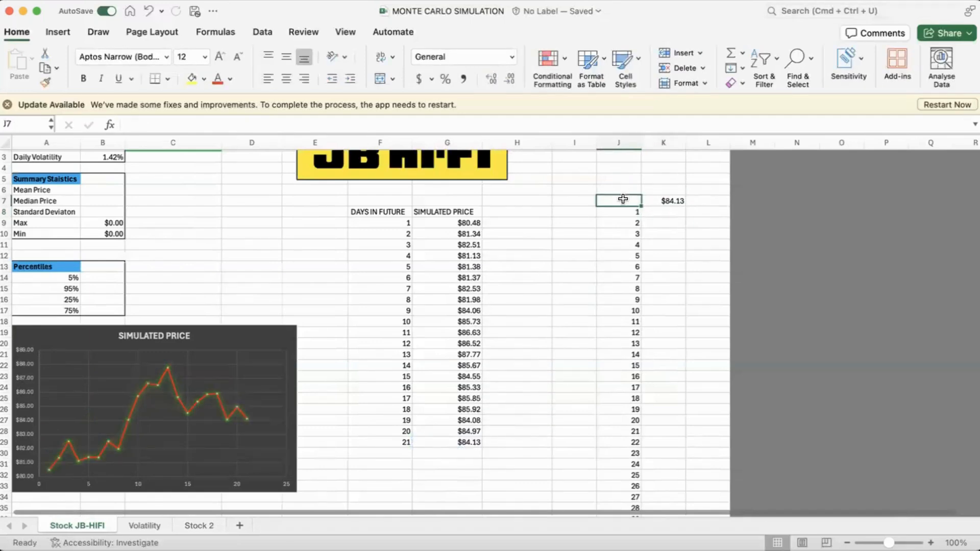
key(shift+Right)
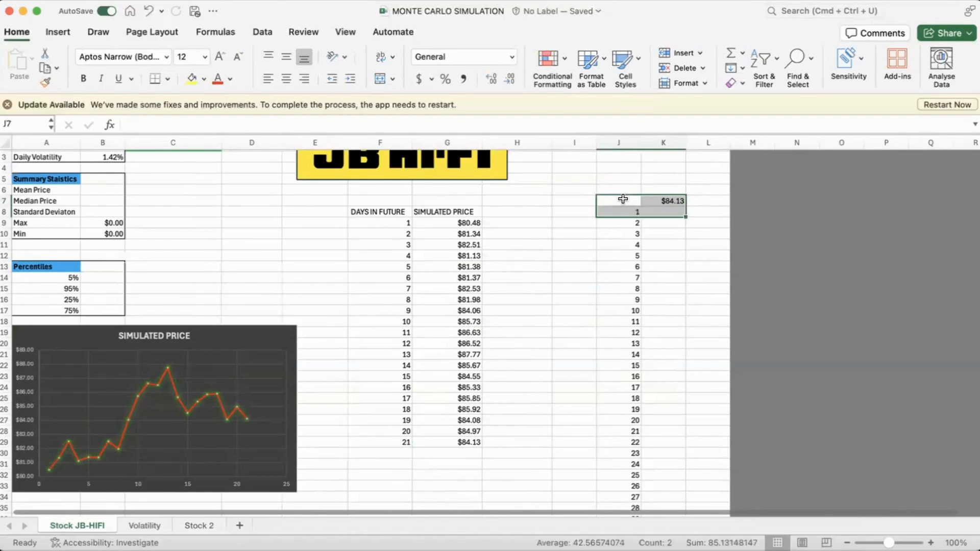
key(ctrl+shift+Down)
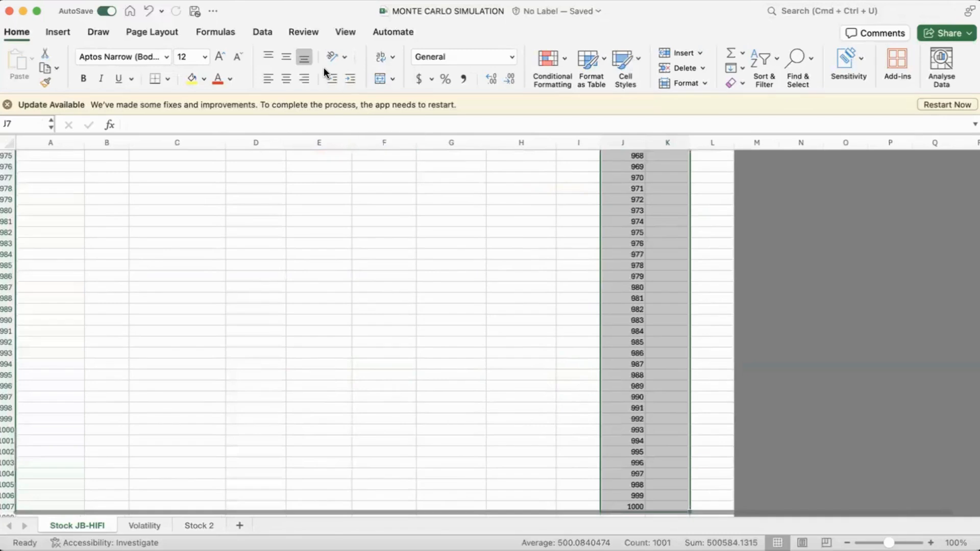
click(270, 34)
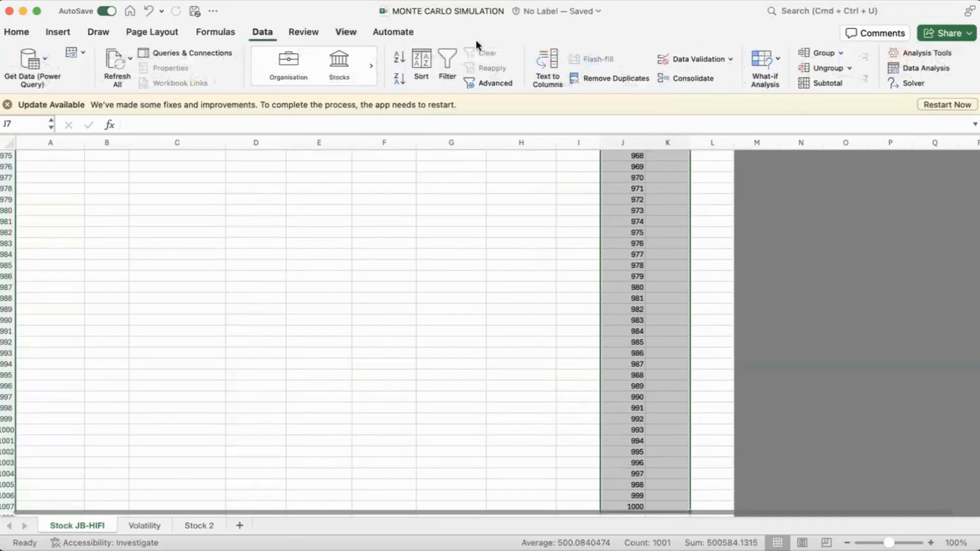
click(767, 68)
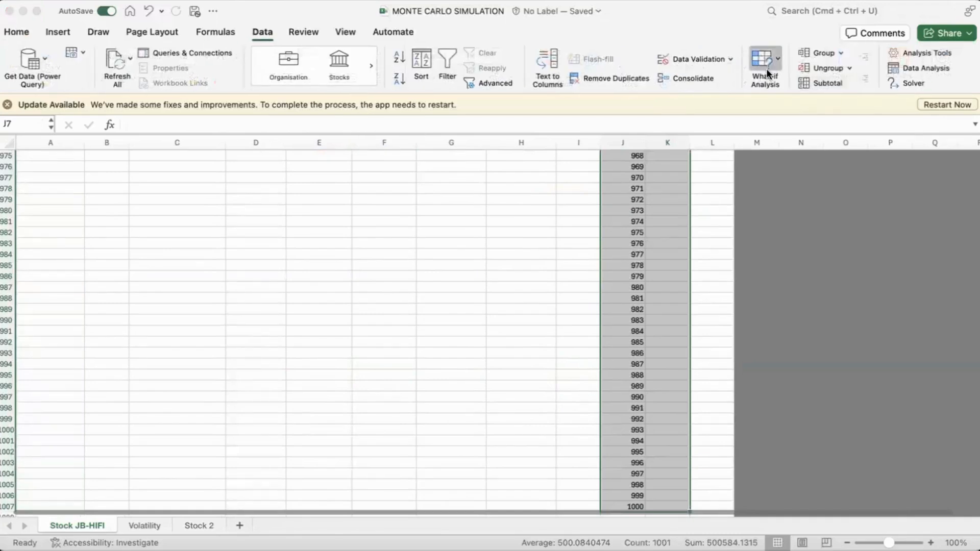
click(774, 106)
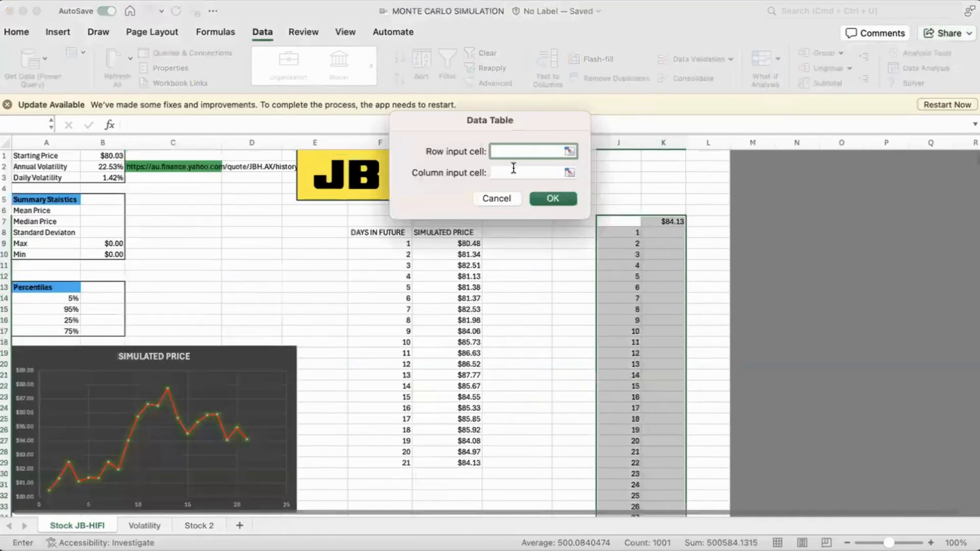
drag(525, 124, 502, 123)
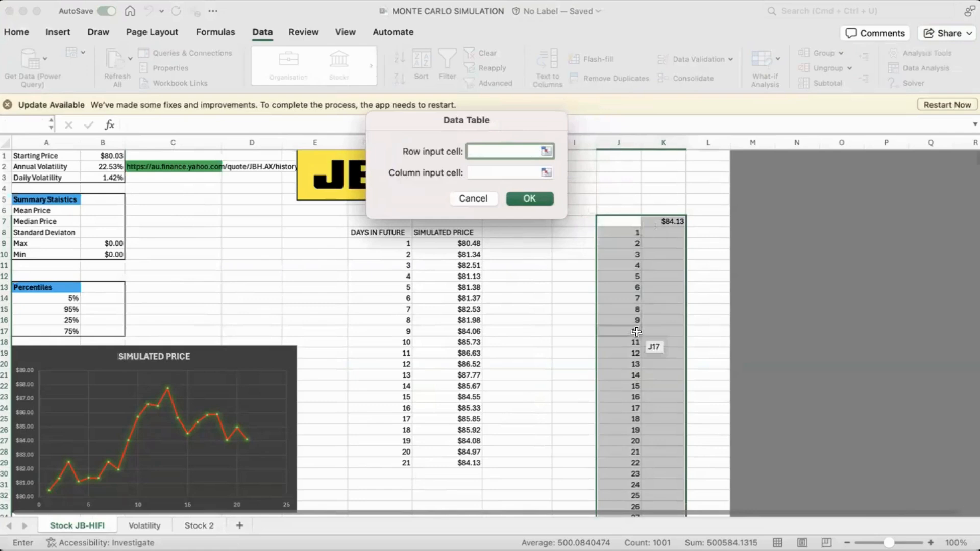
click(500, 172)
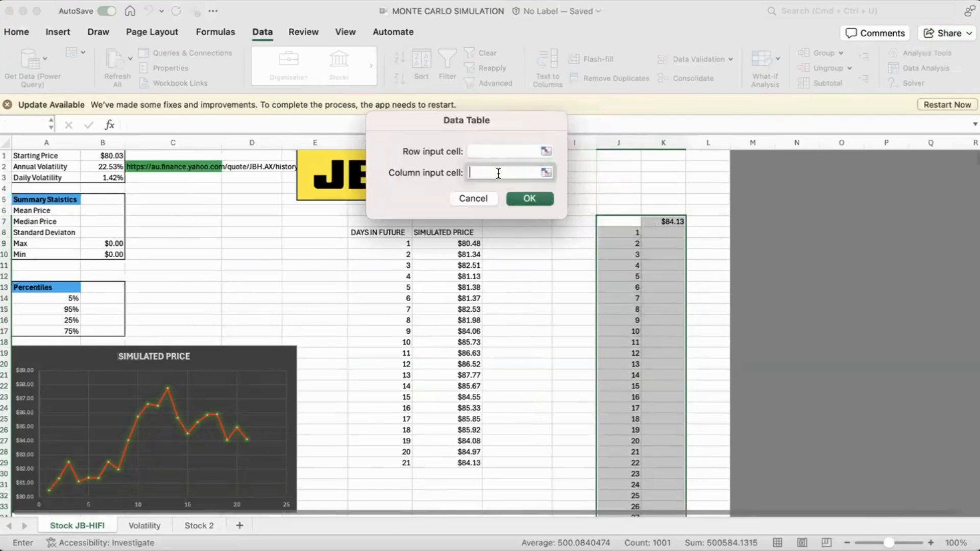
click(718, 206)
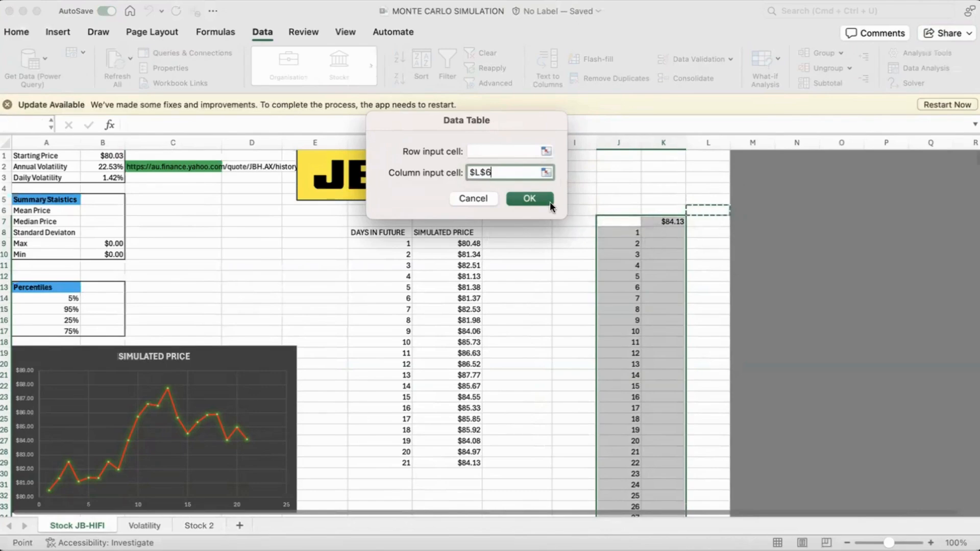
click(530, 198)
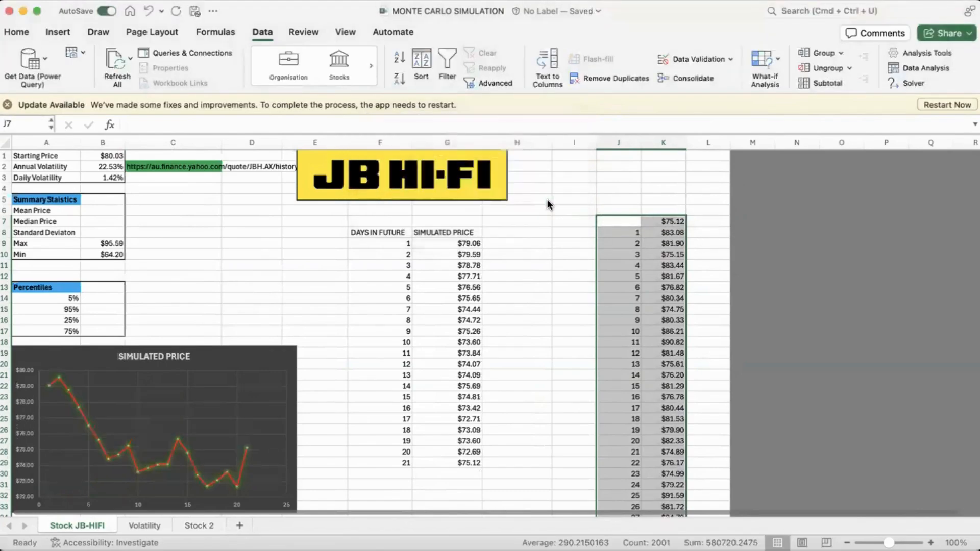
Step: Examine the simulated day 21 prices generated for the numbered trials in column K
scroll(570, 283, down, 4)
scroll(571, 283, down, 3)
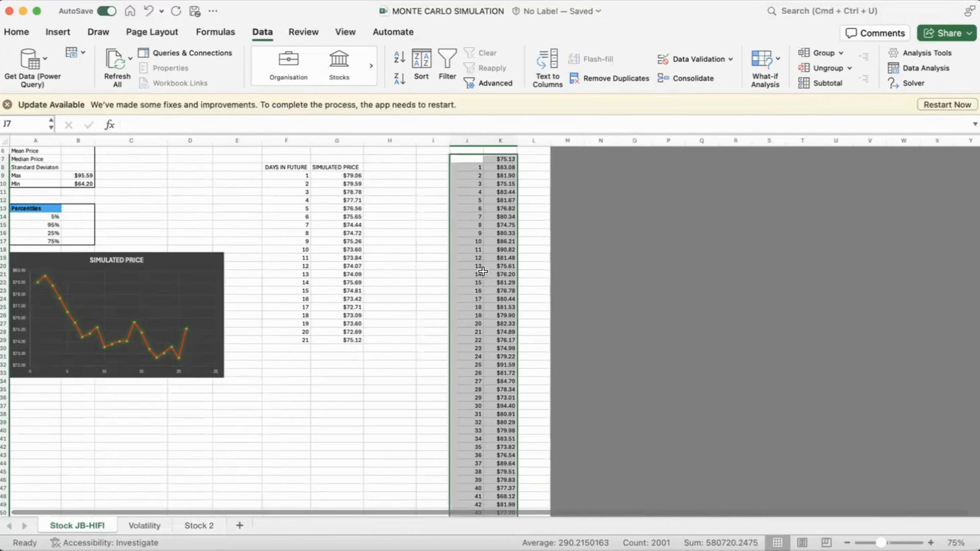
scroll(487, 281, up, 1)
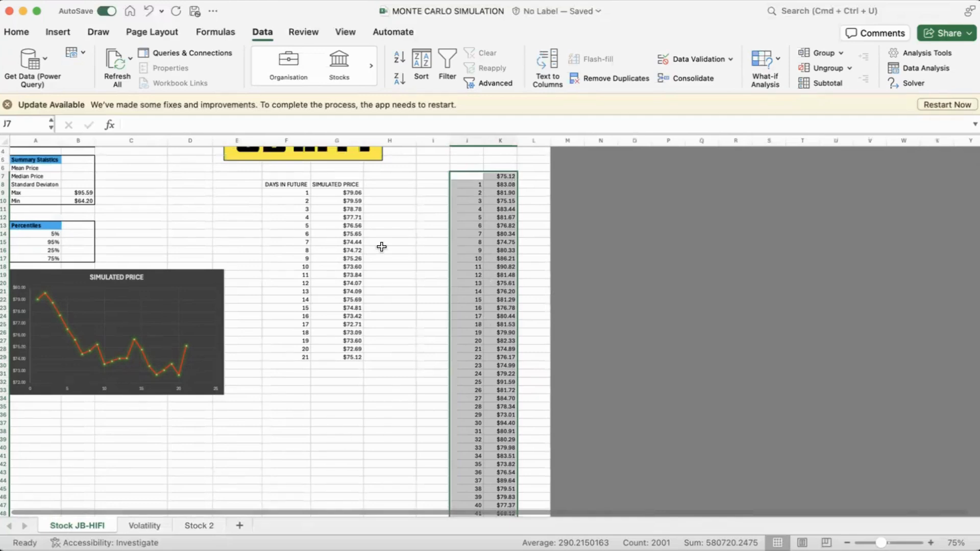
scroll(381, 245, up, 2)
scroll(365, 228, up, 2)
scroll(261, 284, left, 3)
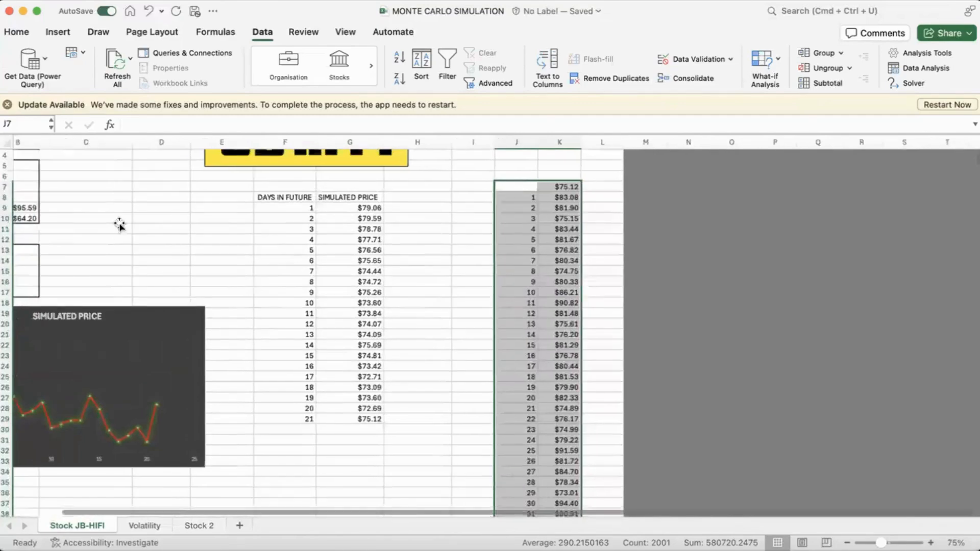
scroll(119, 223, up, 2)
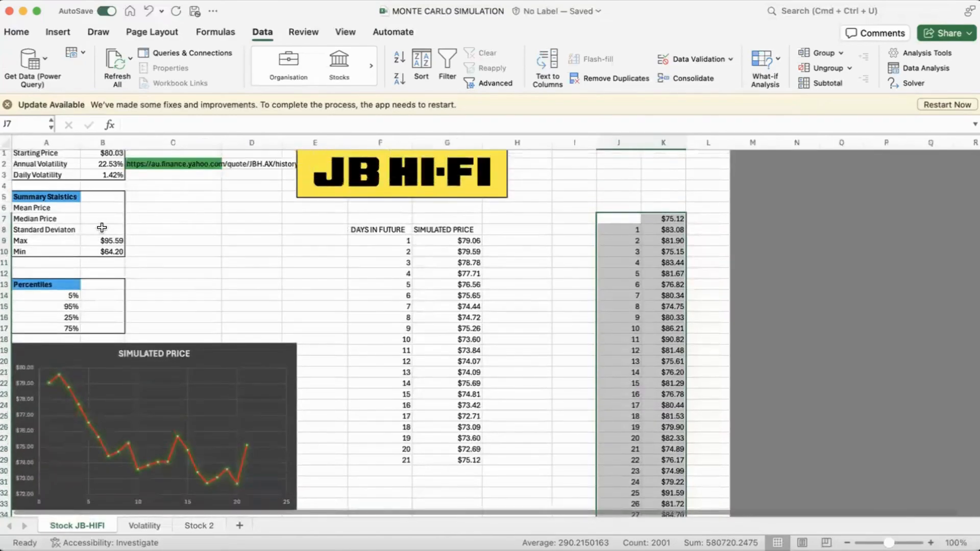
Step: Calculate the Mean Price in B6 with =AVERAGE(K8:K1007) over the simulated trial prices
click(95, 207)
scroll(164, 240, down, 1)
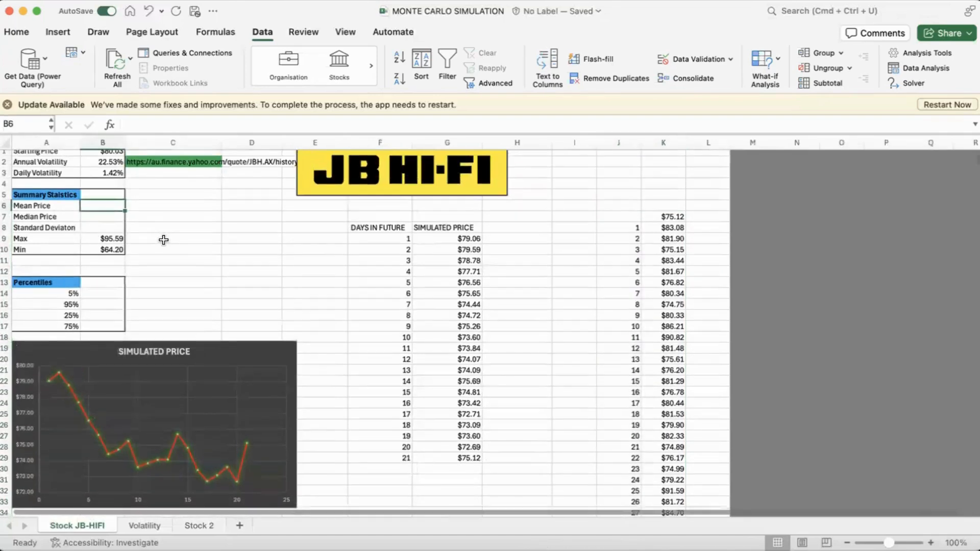
text(=)
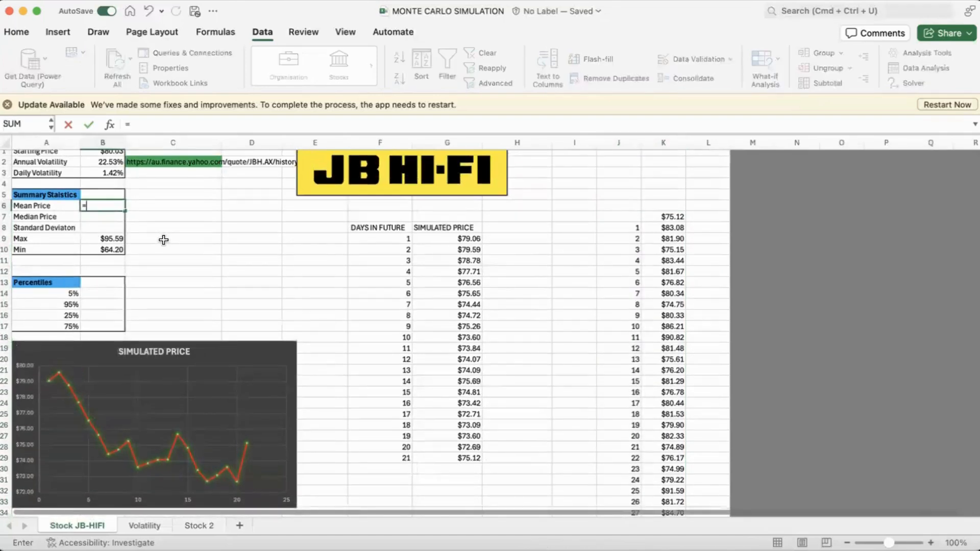
text(AVERAGE()
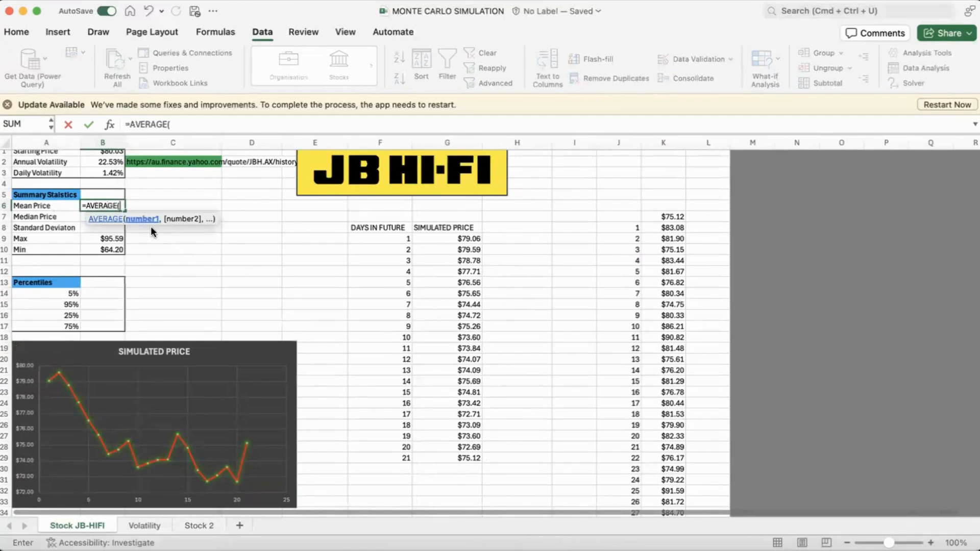
click(672, 227)
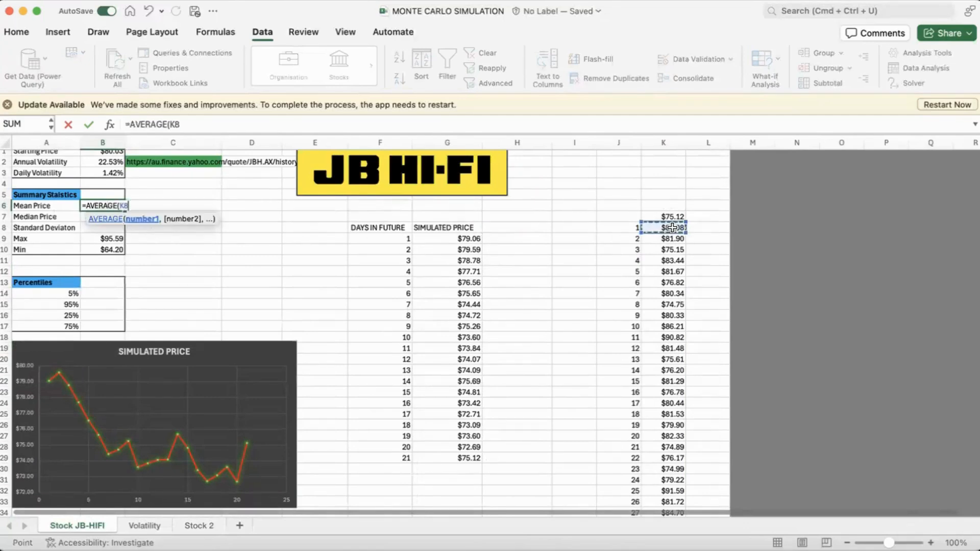
key(super+shift+Down)
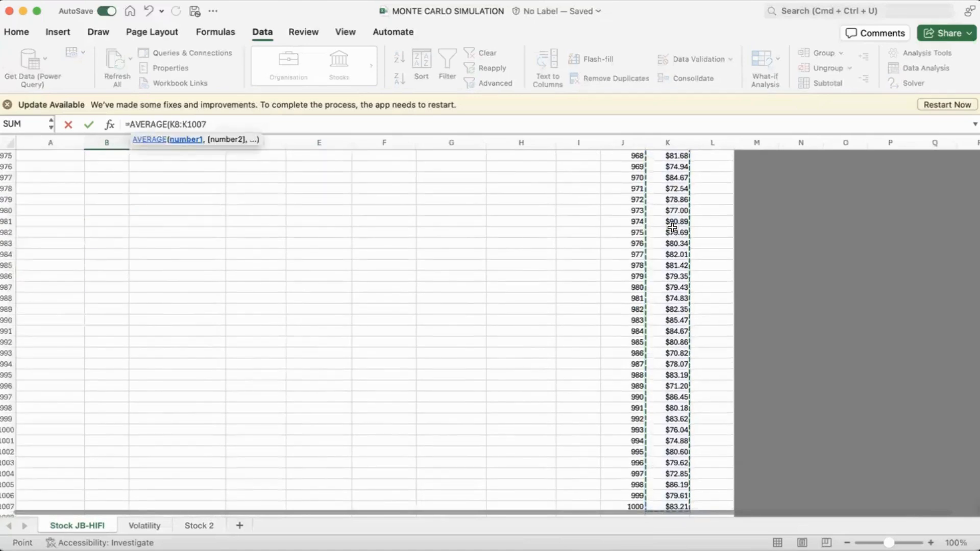
text())
key(Return)
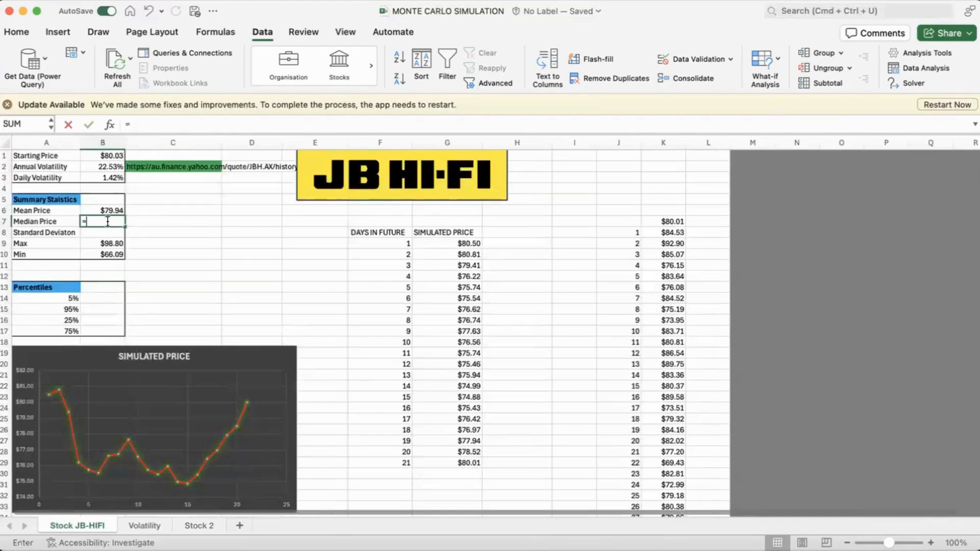
Step: Calculate the Median Price in B7 with MEDIAN over the simulated trial prices K8:K1007
text(=)
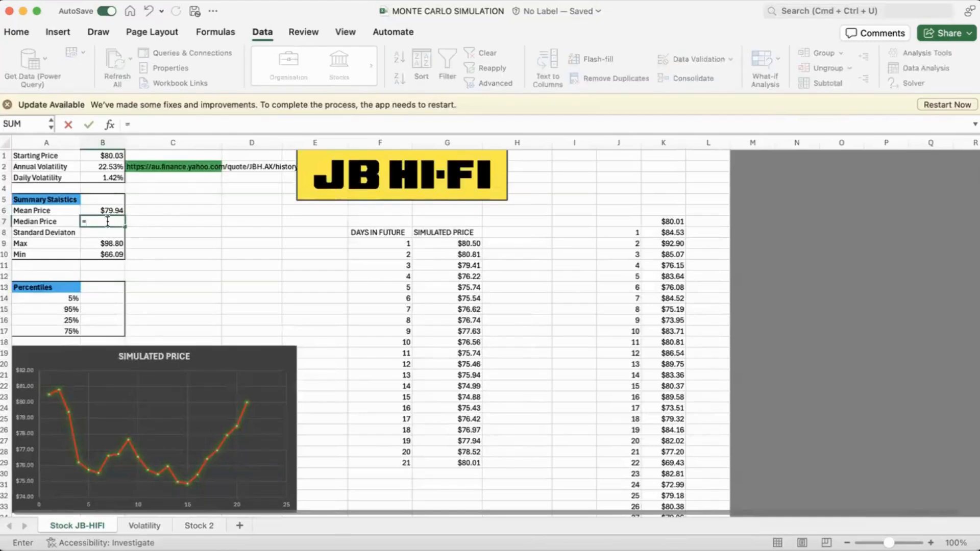
text(MEDIAN()
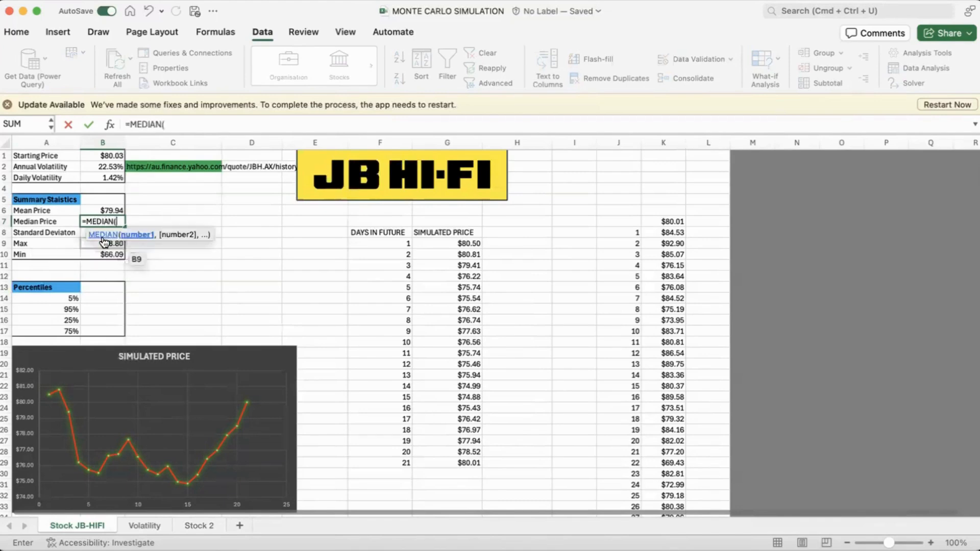
click(670, 233)
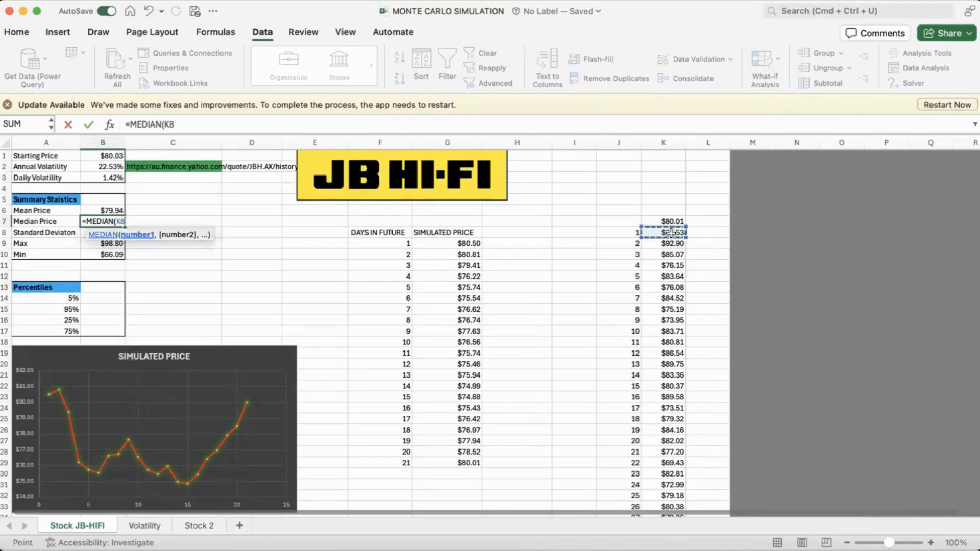
key(super+shift+Down)
key(Return)
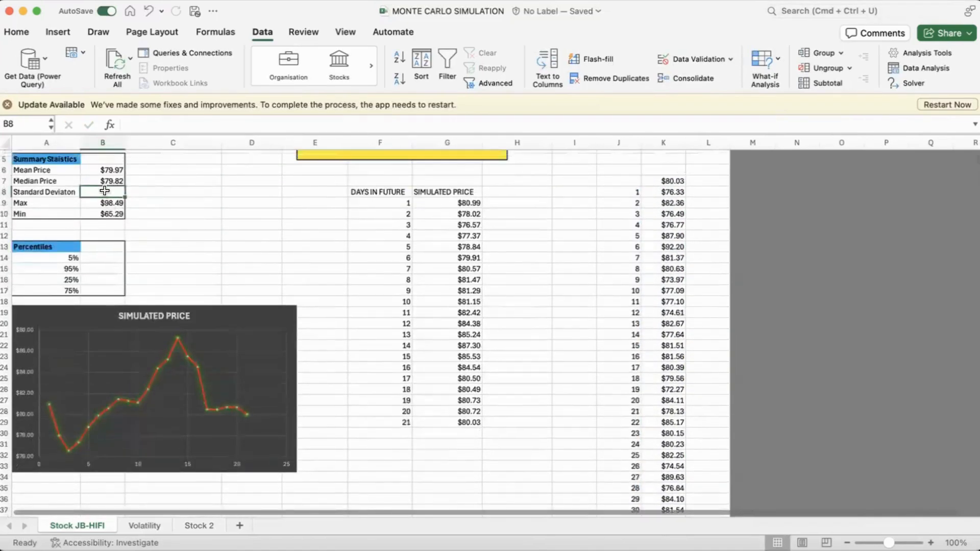
Step: Calculate the Standard Deviation in B8 with =STDEV.S(K8:K1007) over the simulated trial prices
text(=S)
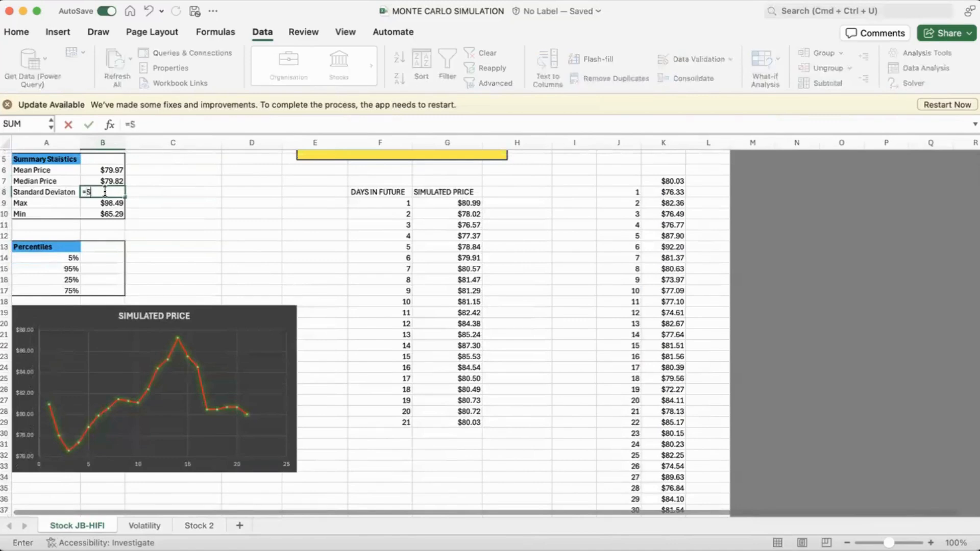
text(TDEV.S()
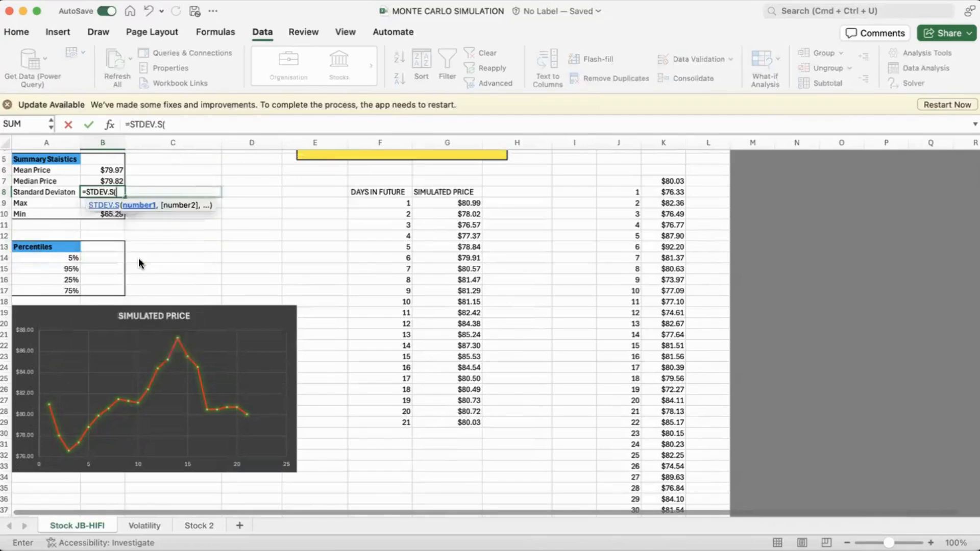
click(674, 191)
key(ctrl+shift+Down)
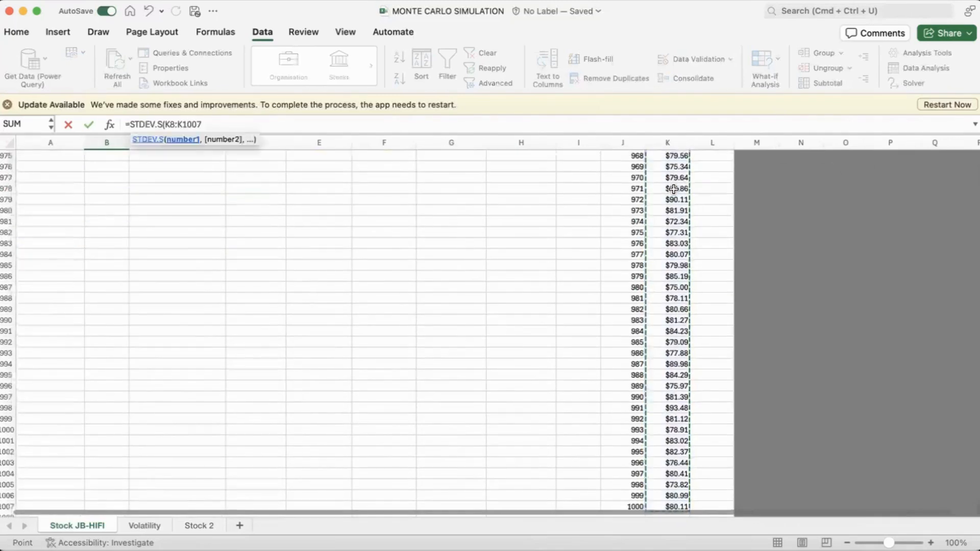
key(Return)
scroll(228, 197, up, 5)
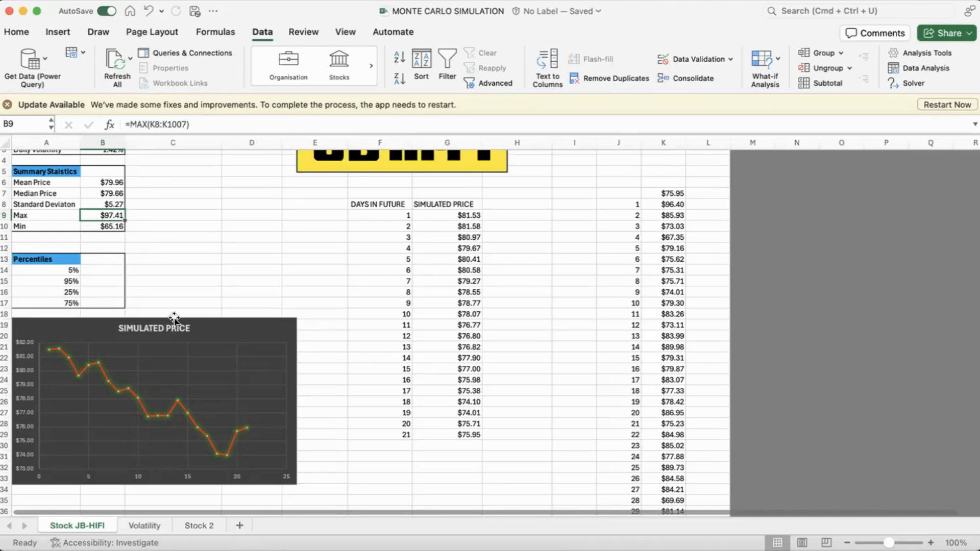
Step: Recalculate the sheet several times to see how the summary statistics vary between simulation runs
click(219, 244)
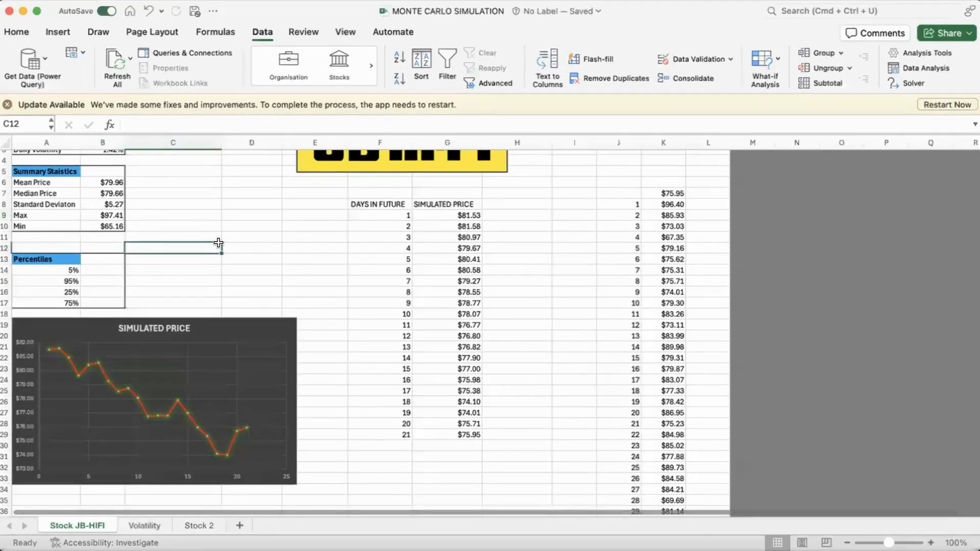
key(F9)
key(F9)
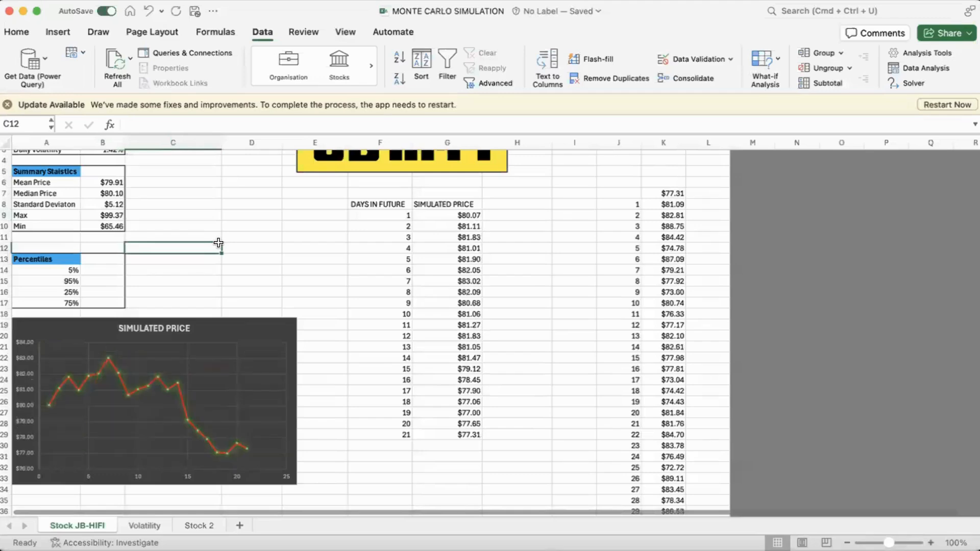
key(F9)
key(F9)
key(F9)
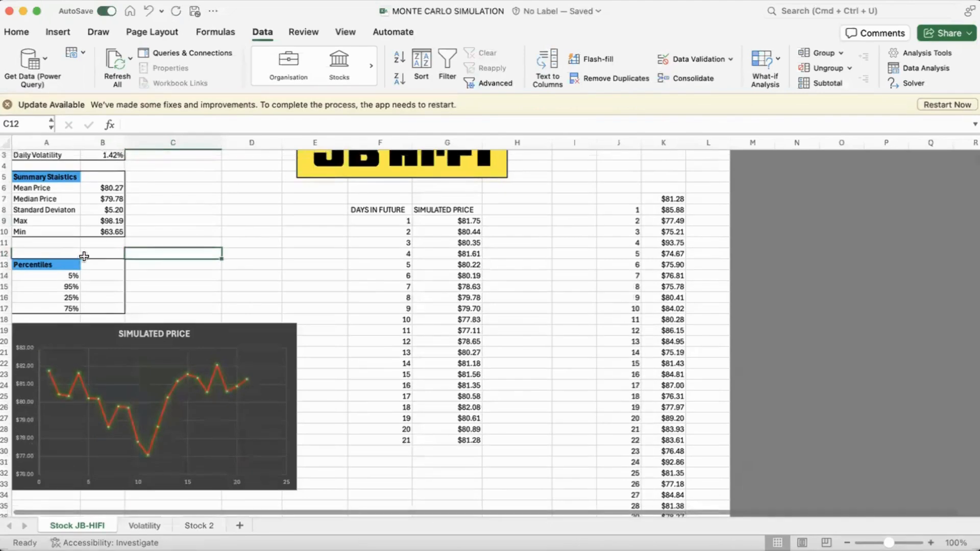
Step: Calculate the 5% percentile in B14 with =PERCENTILE.EXC(K8:K1007,A14) over the simulated trial prices
scroll(82, 258, up, 1)
click(107, 277)
text(=)
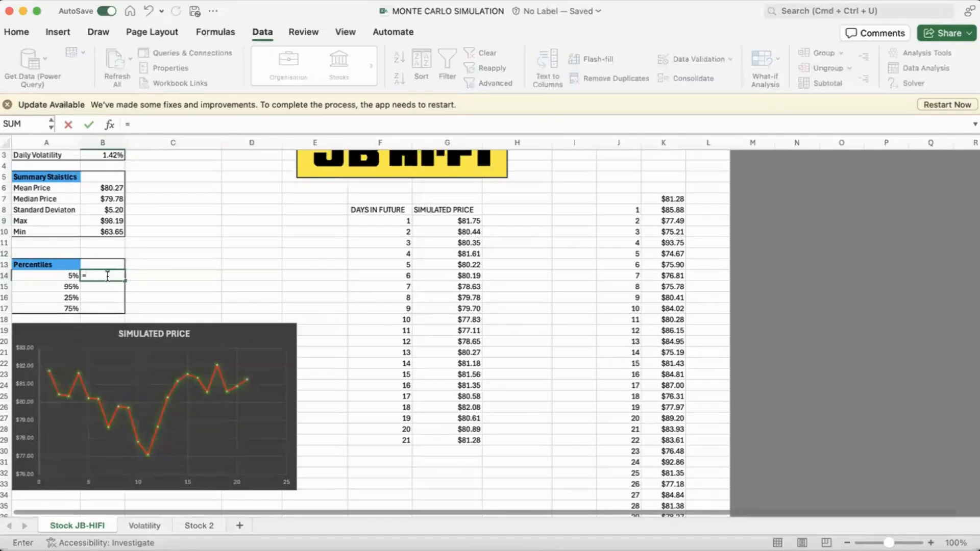
text(percen)
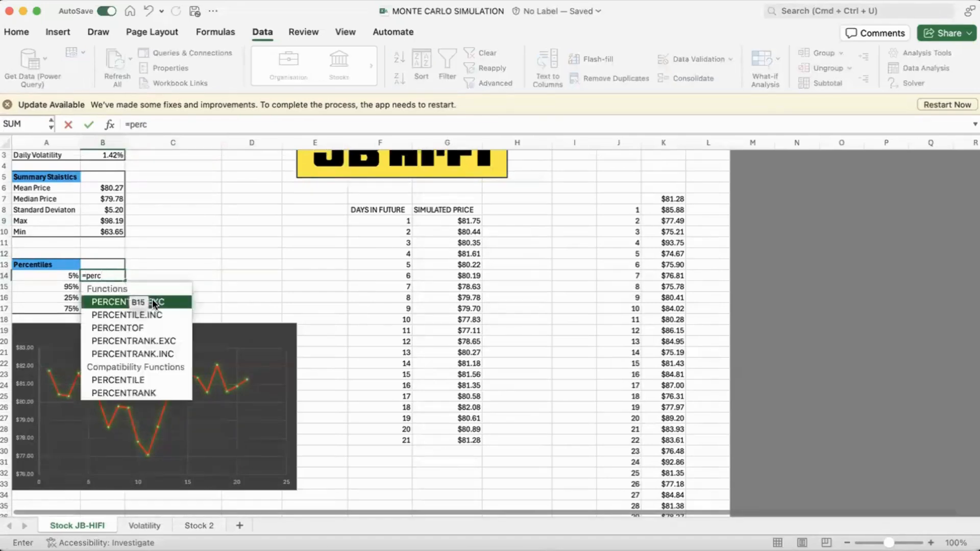
key(Tab)
click(658, 208)
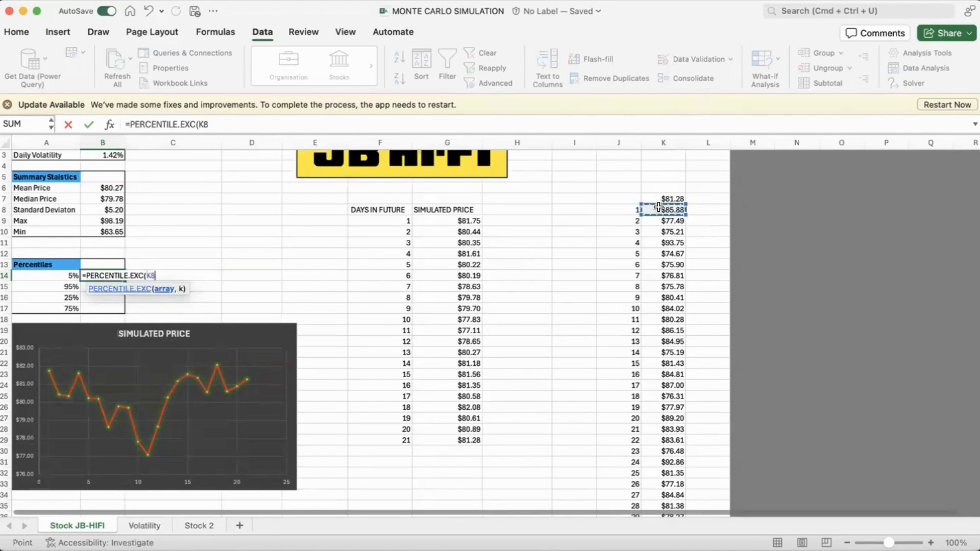
key(shift+super+Down)
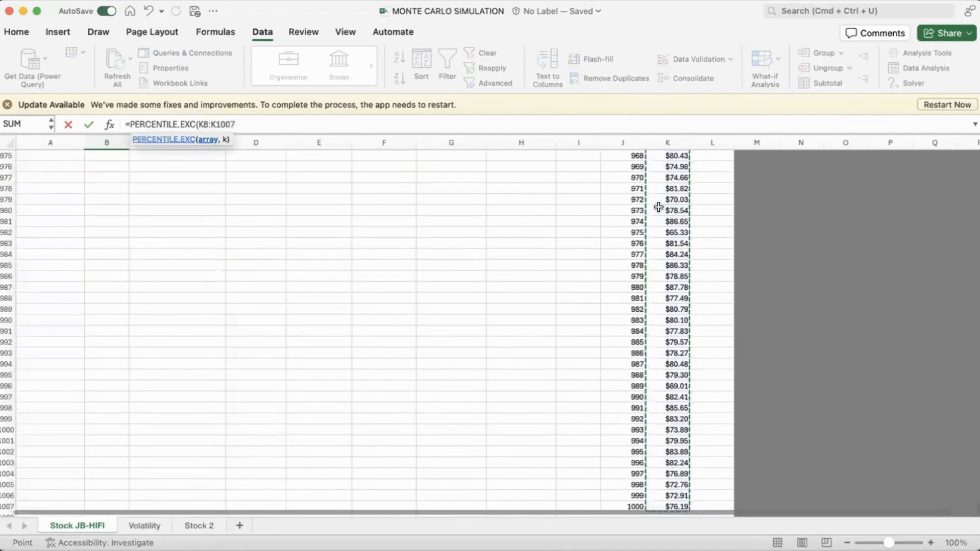
text(,)
scroll(306, 232, up, 10)
scroll(184, 337, up, 20)
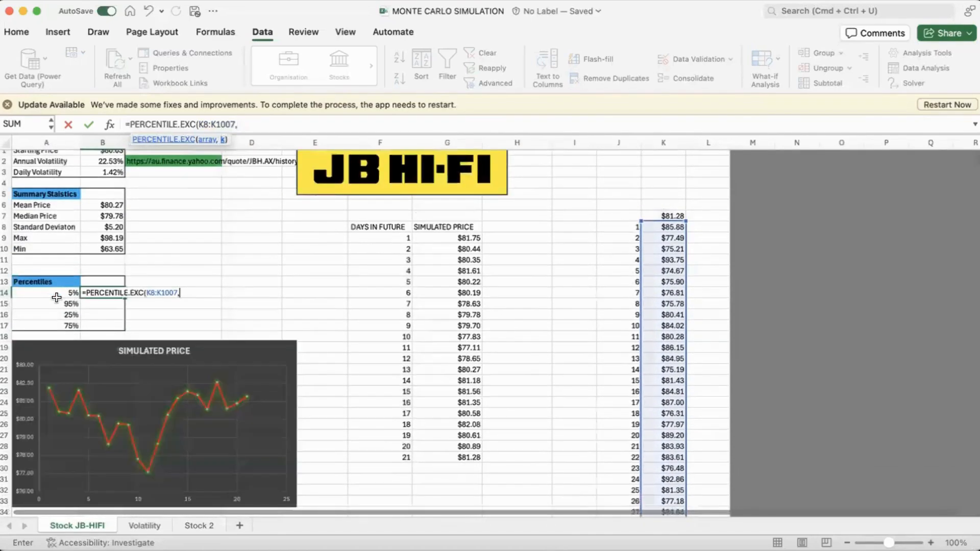
click(52, 293)
text())
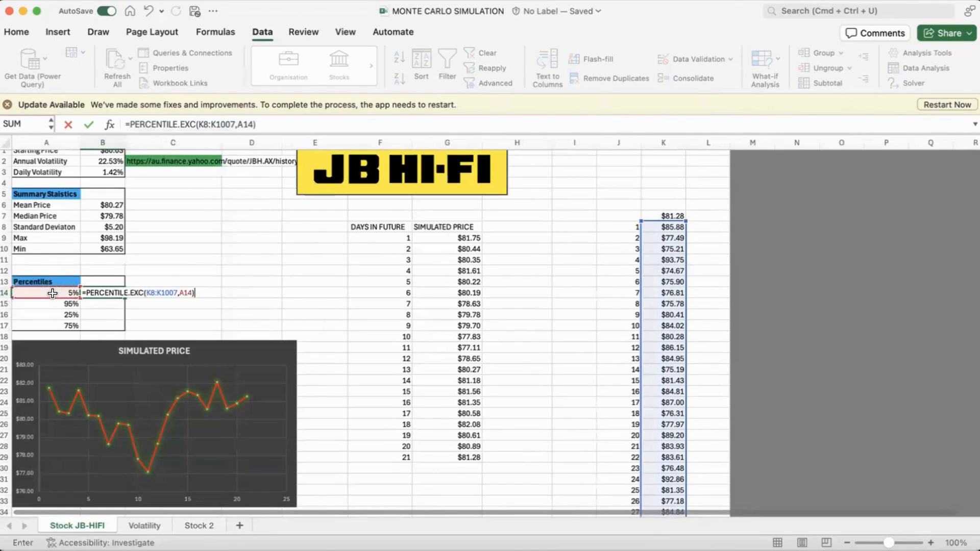
key(Return)
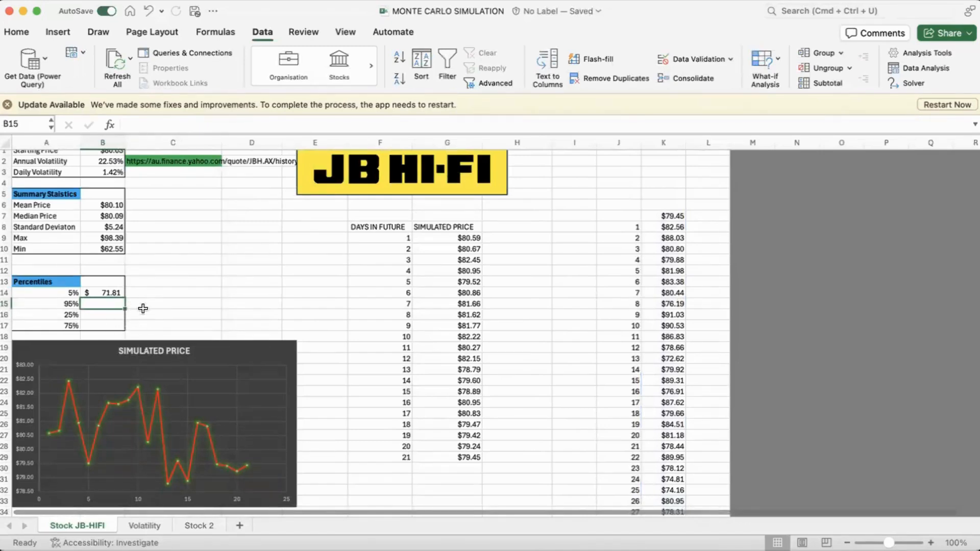
Step: Make the trial price range absolute in the B14 percentile formula, giving =PERCENTILE.EXC($K$8:$K$1007,A14)
click(107, 289)
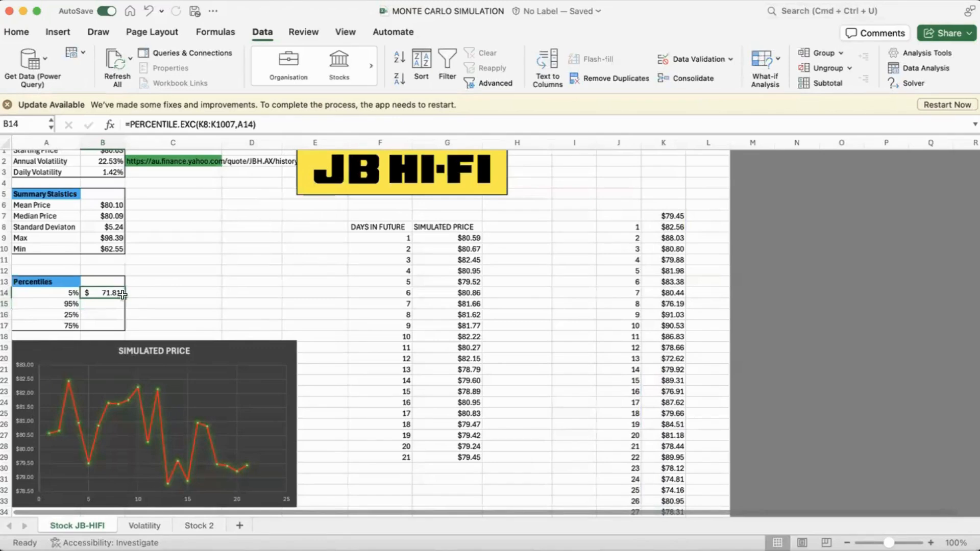
double_click(107, 291)
click(160, 293)
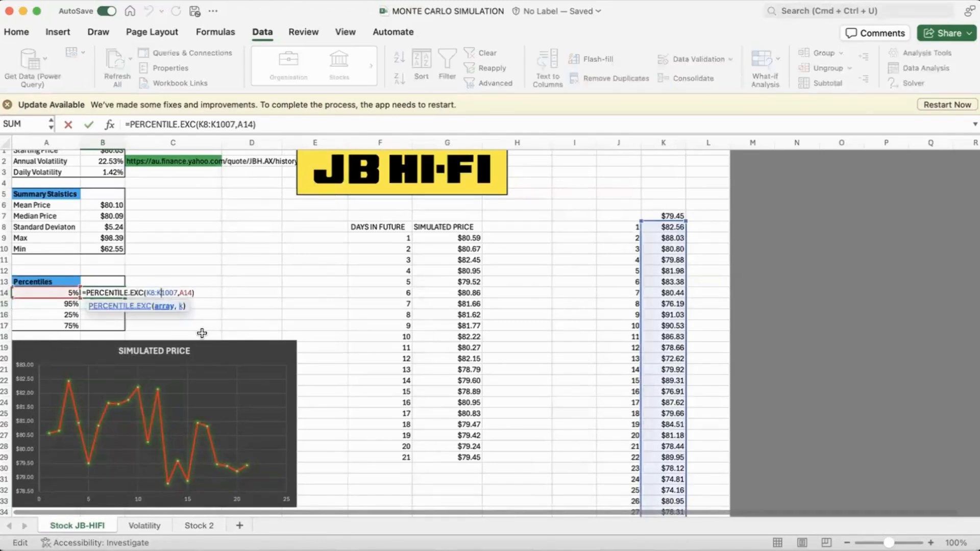
key(F4)
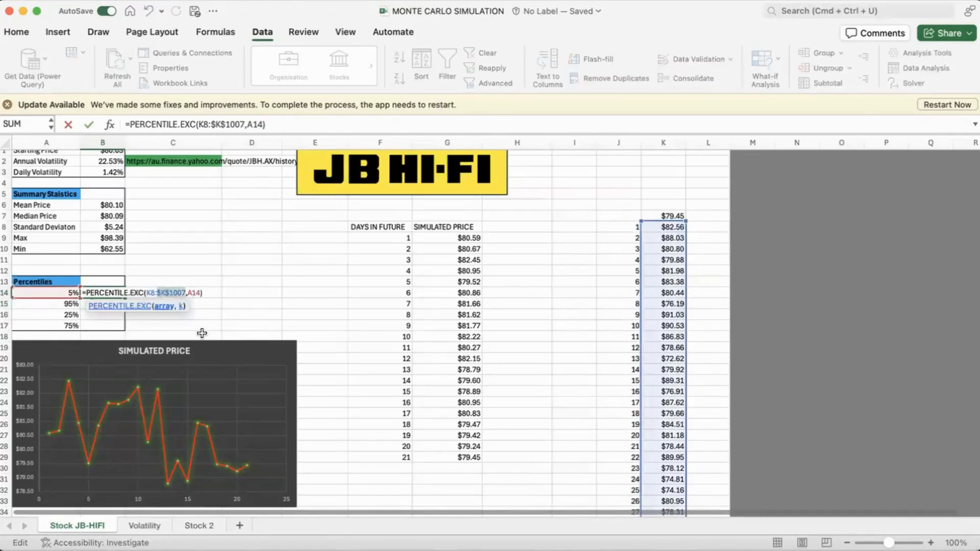
click(154, 295)
key(F4)
key(Return)
Step: Fill the B14 percentile formula down to B17 for the 95%, 25% and 75% percentiles
click(122, 294)
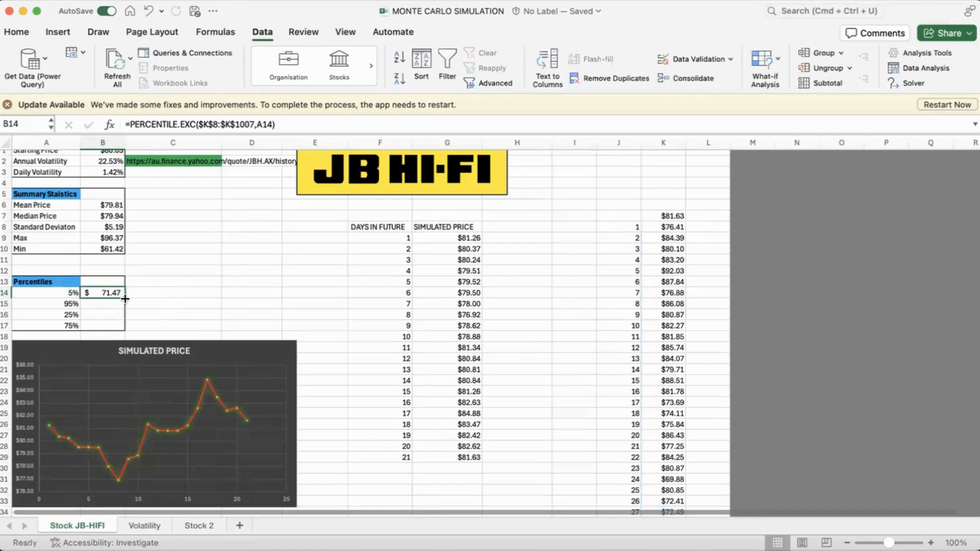
drag(125, 299, 129, 336)
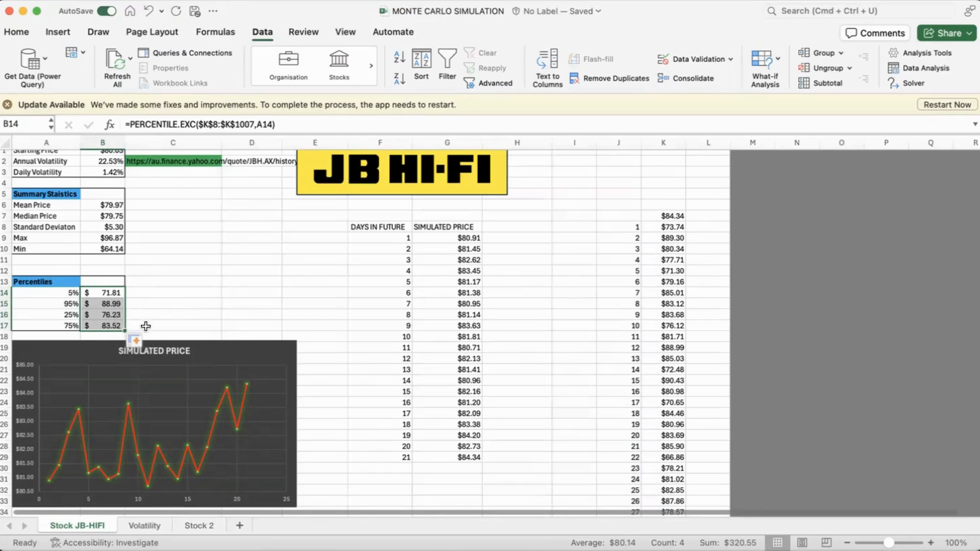
scroll(197, 289, down, 3)
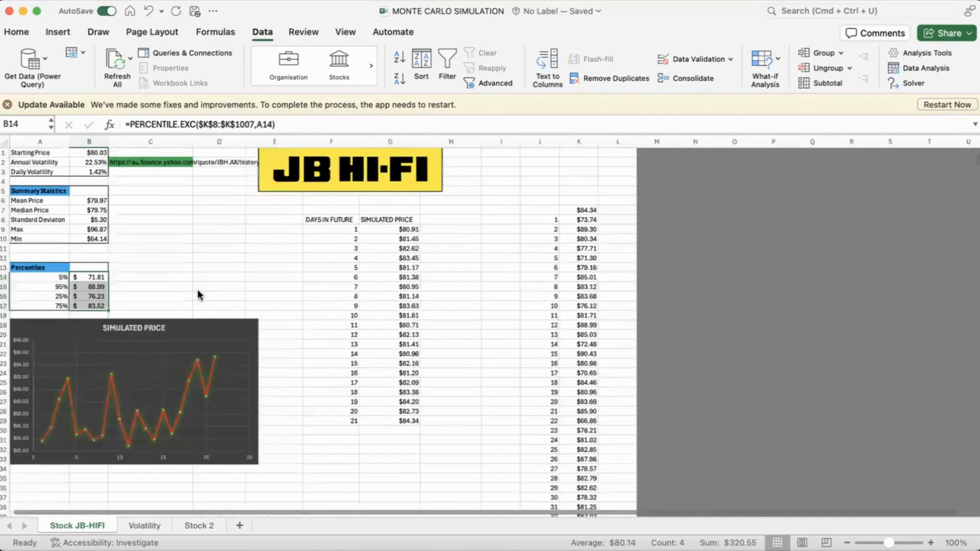